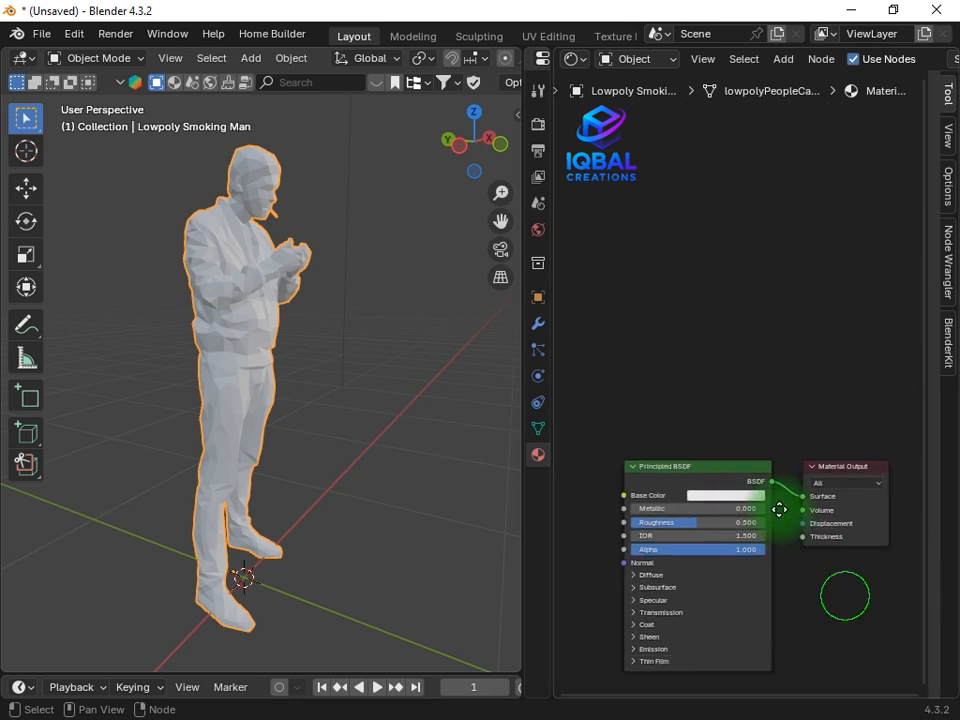
# Add a Color Ramp node feeding the Principled BSDF's Base Color and place it beside the shader's inputs
pyautogui.scroll(3, 727, 388)
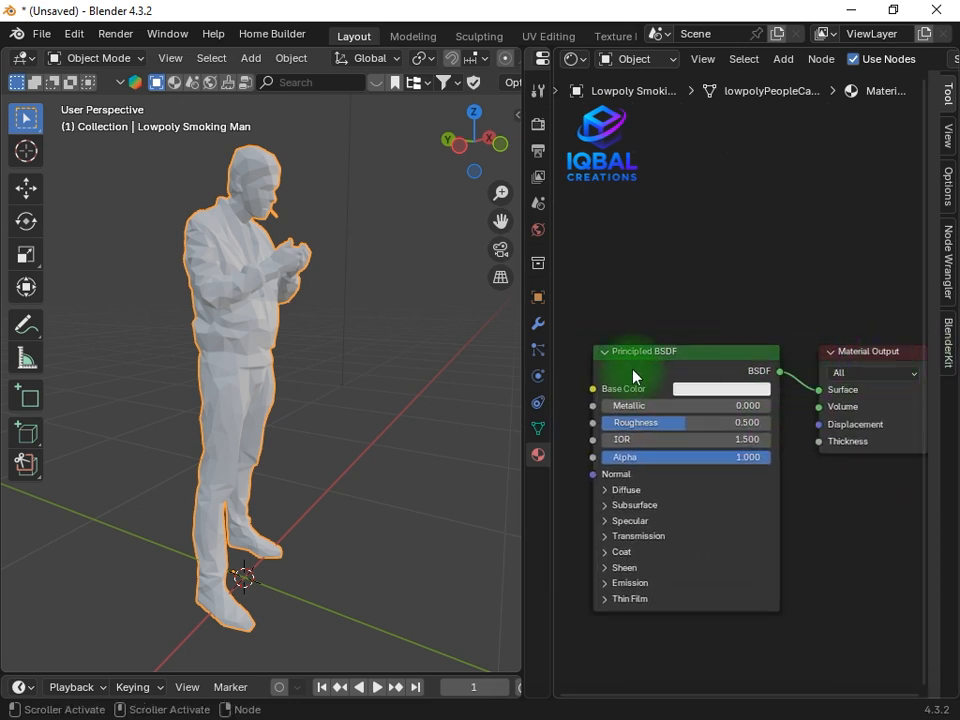
pyautogui.scroll(-5, 632, 368)
pyautogui.moveTo(632, 368); pyautogui.dragTo(680, 468, button='middle')
pyautogui.scroll(3, 699, 481)
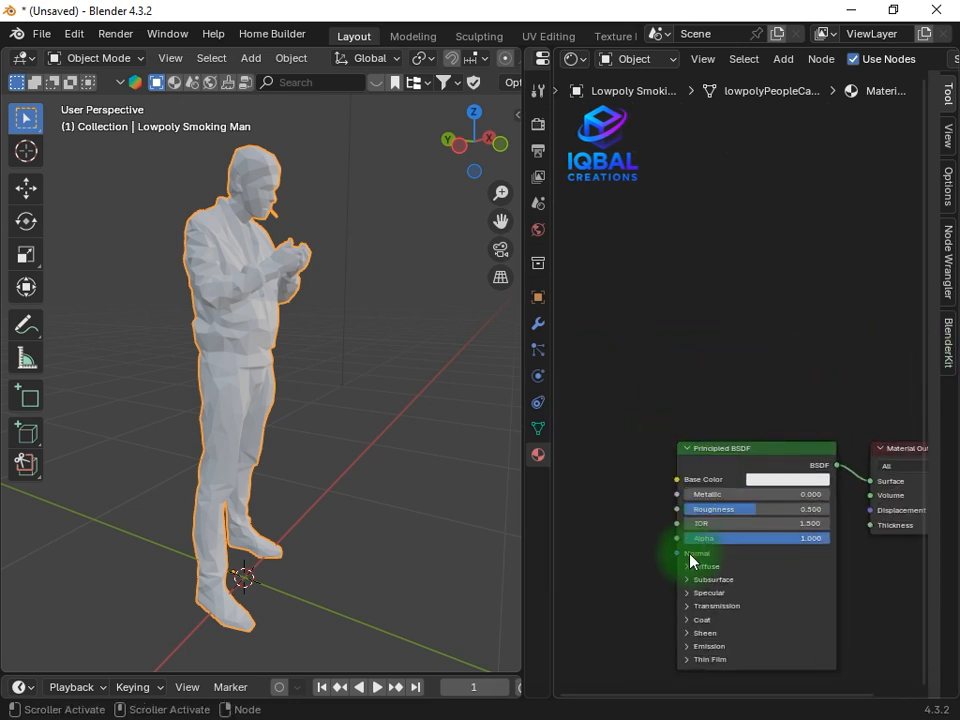
pyautogui.moveTo(677, 480); pyautogui.dragTo(736, 354)
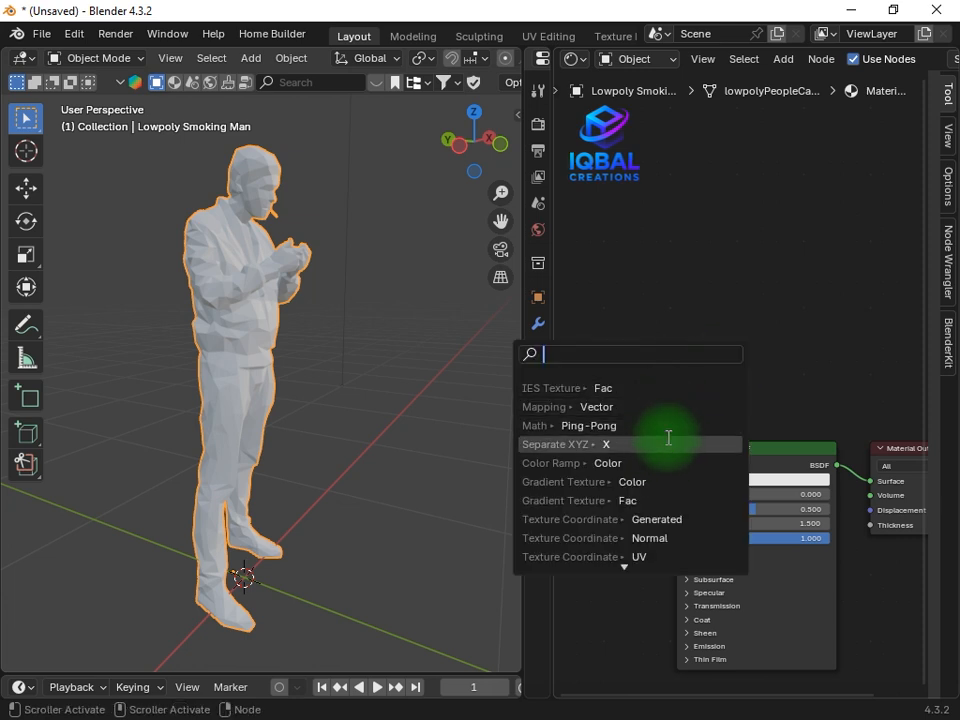
pyautogui.write('color ram')
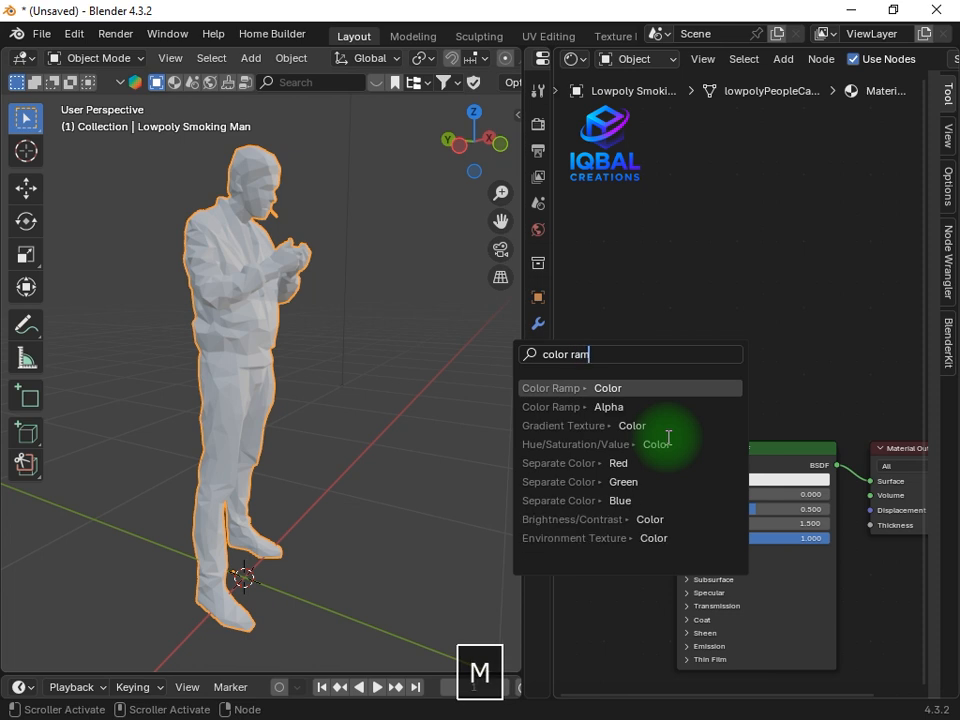
pyautogui.write('p')
pyautogui.press('Return')
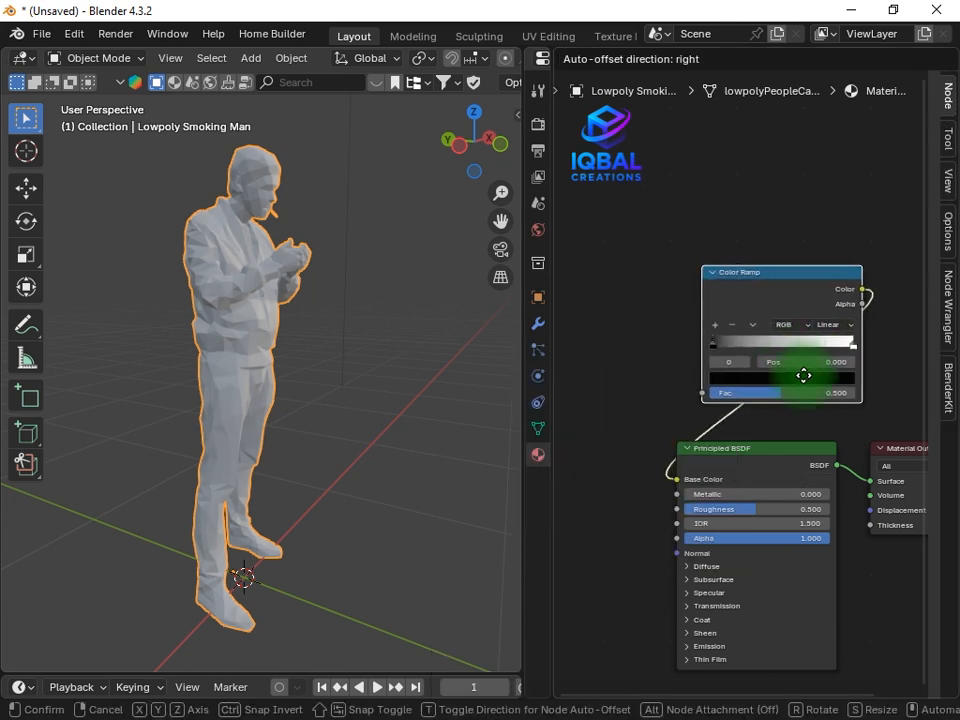
pyautogui.click(876, 302)
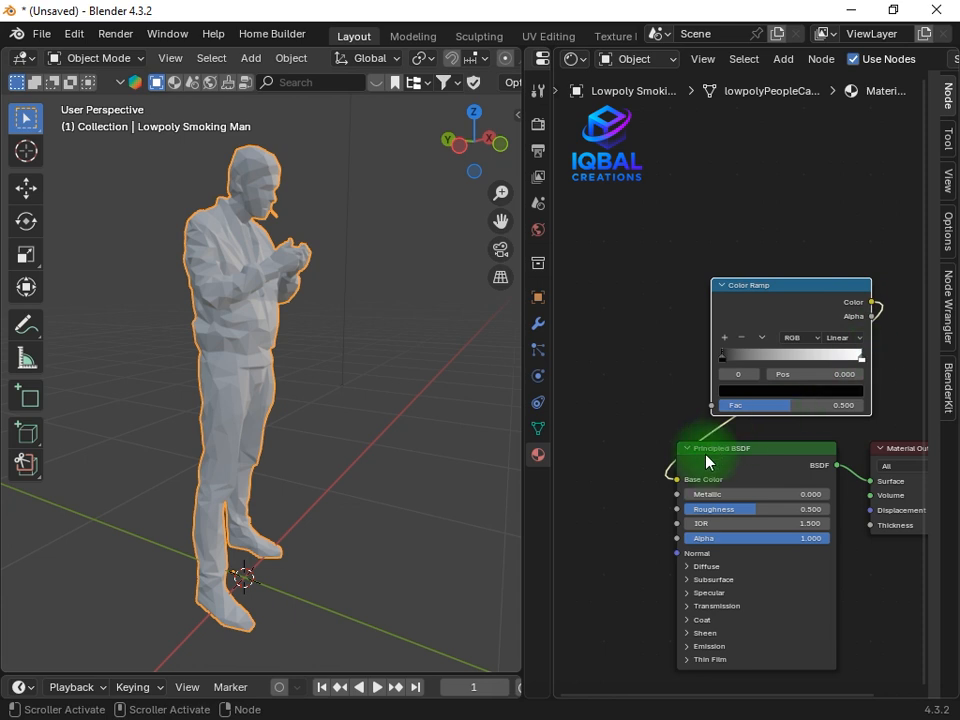
pyautogui.scroll(-2, 739, 369)
pyautogui.moveTo(748, 328); pyautogui.dragTo(678, 500)
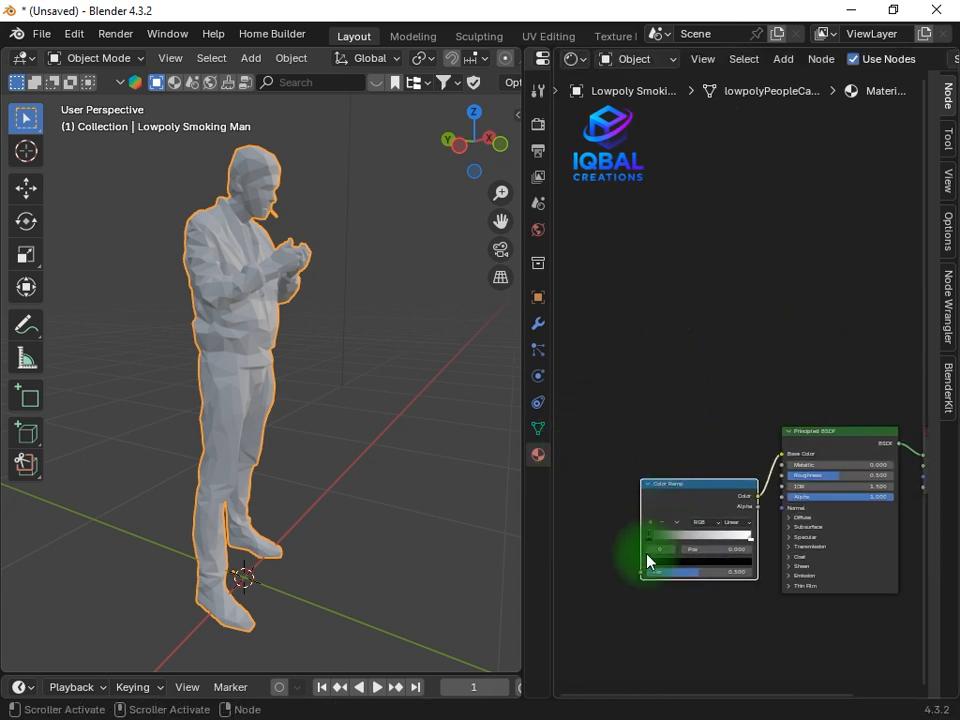
# Add a Separate XYZ node with its X output feeding the Color Ramp's Fac, placed above the Principled BSDF
pyautogui.moveTo(638, 573); pyautogui.dragTo(745, 448)
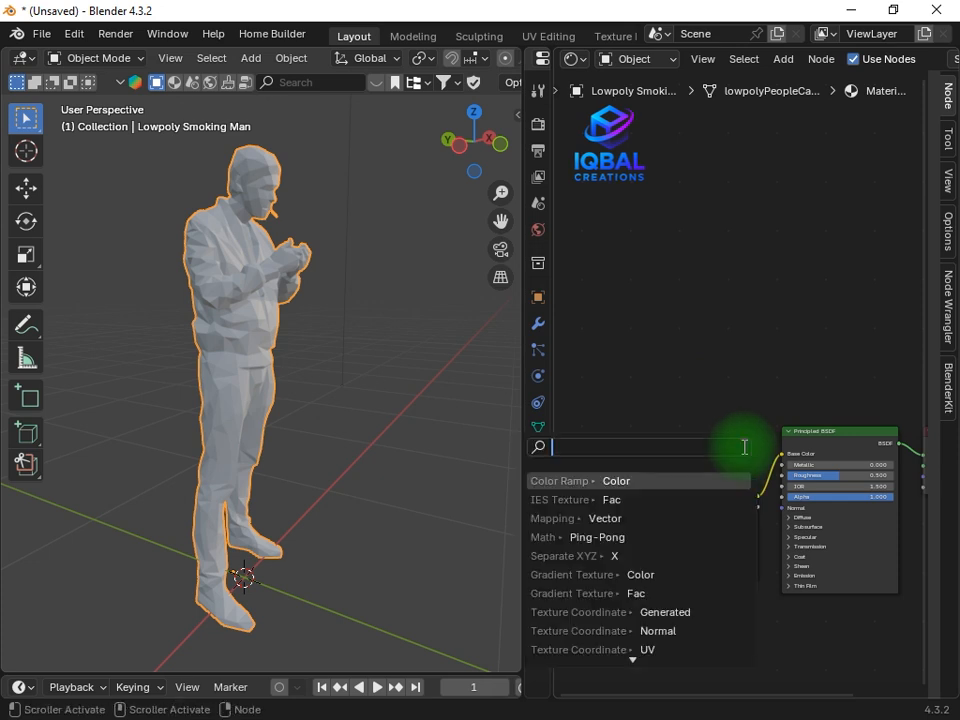
pyautogui.write('s')
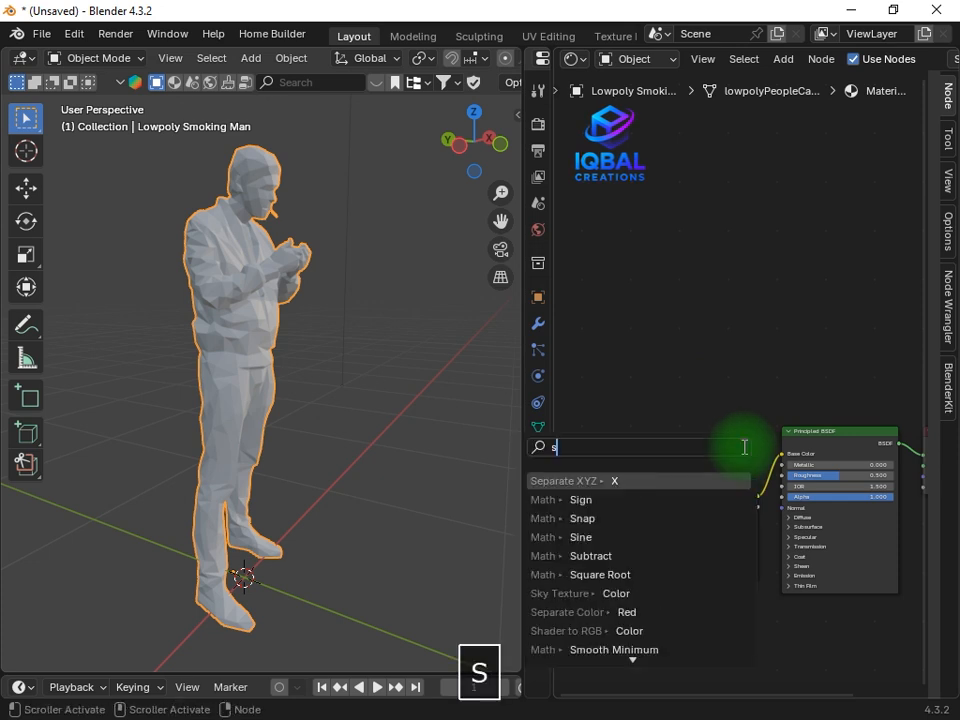
pyautogui.write('ep')
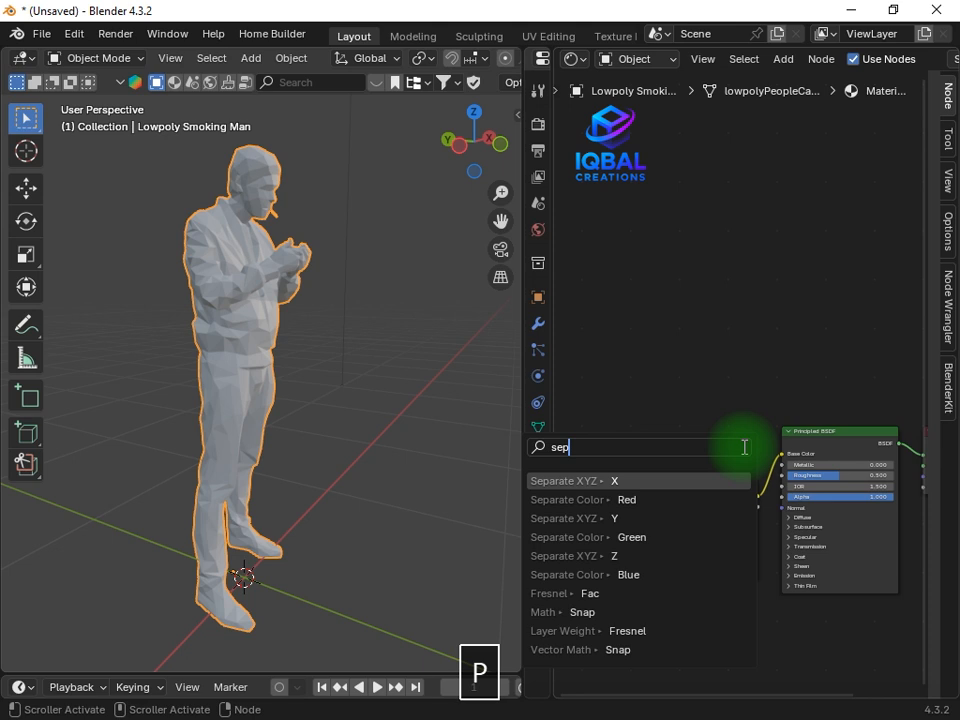
pyautogui.write('erate ')
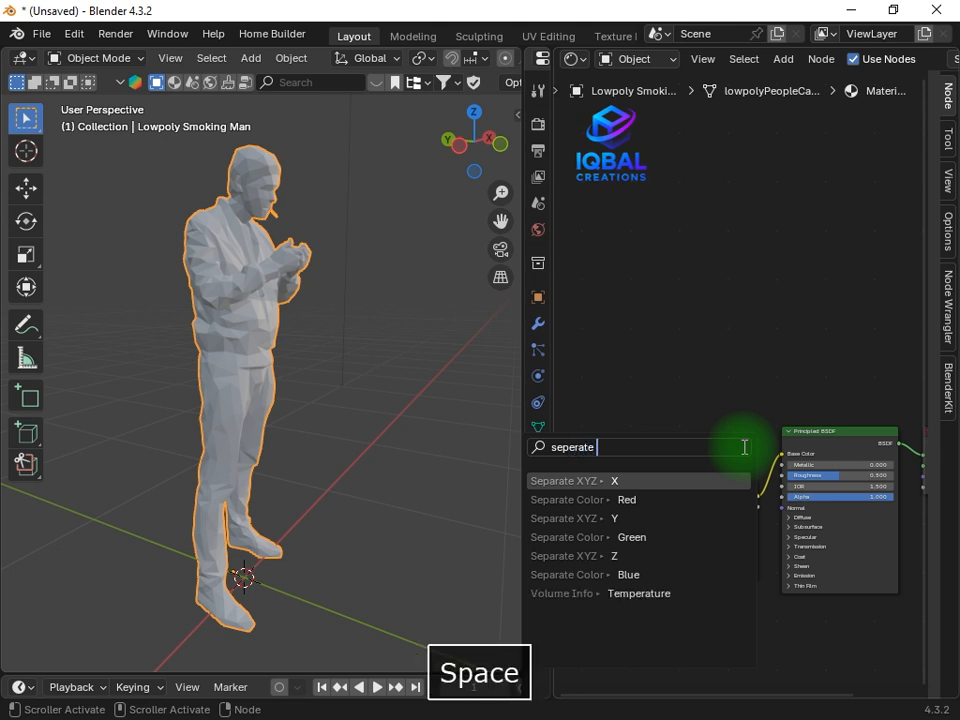
pyautogui.write('xy')
pyautogui.press('Return')
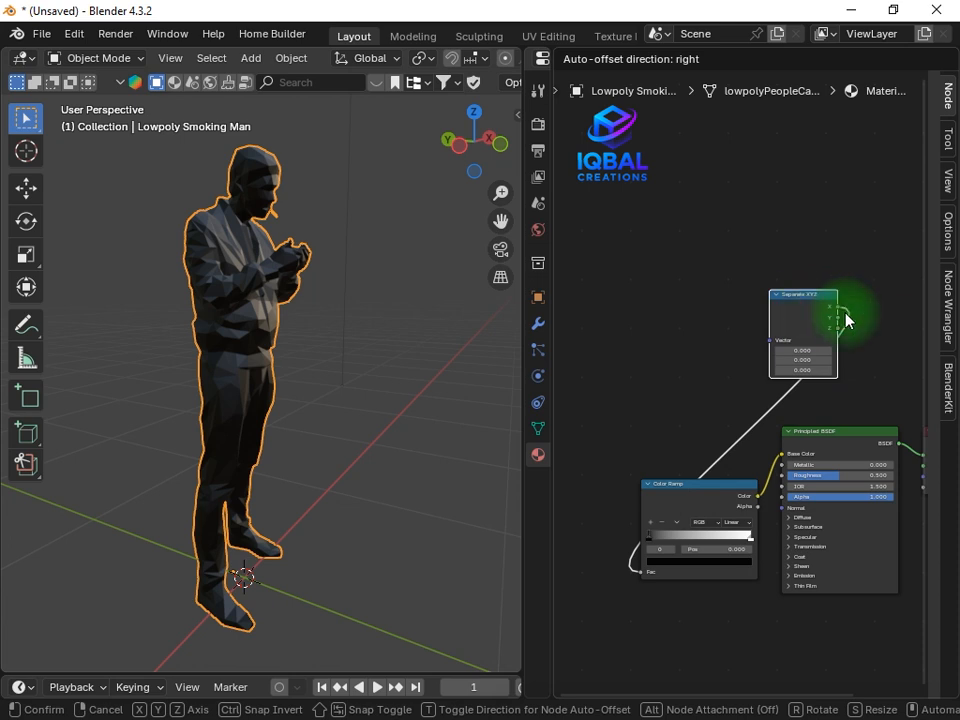
pyautogui.click(846, 317)
# Add a Mapping node feeding the Separate XYZ node's Vector input and place it beside that node
pyautogui.moveTo(770, 340); pyautogui.dragTo(748, 342)
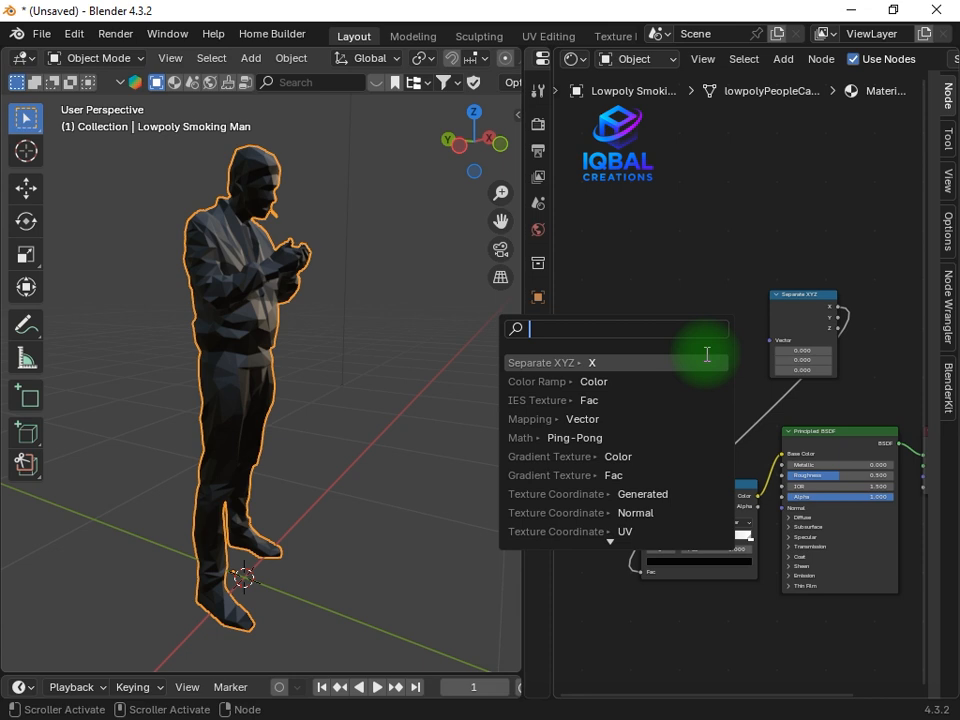
pyautogui.write('mappi')
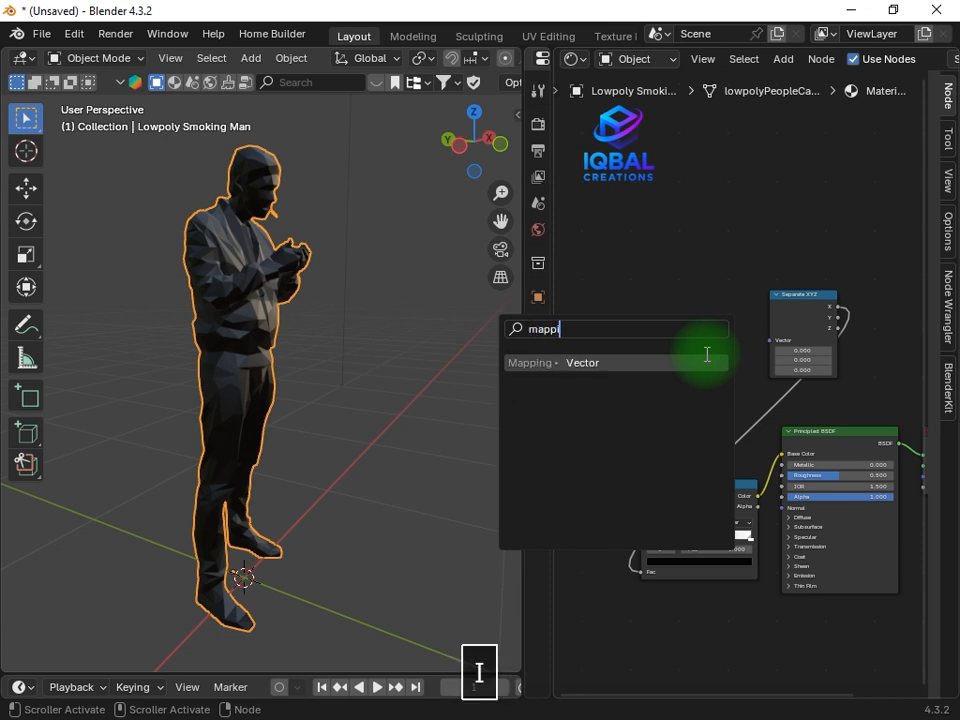
pyautogui.write('ng')
pyautogui.press('Return')
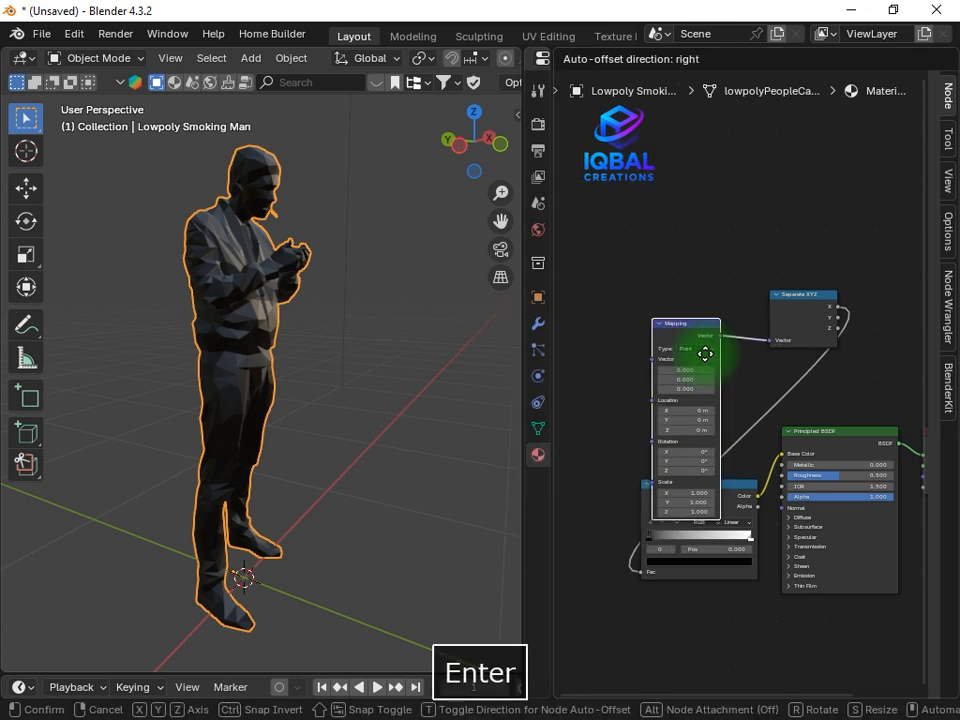
pyautogui.click(742, 270)
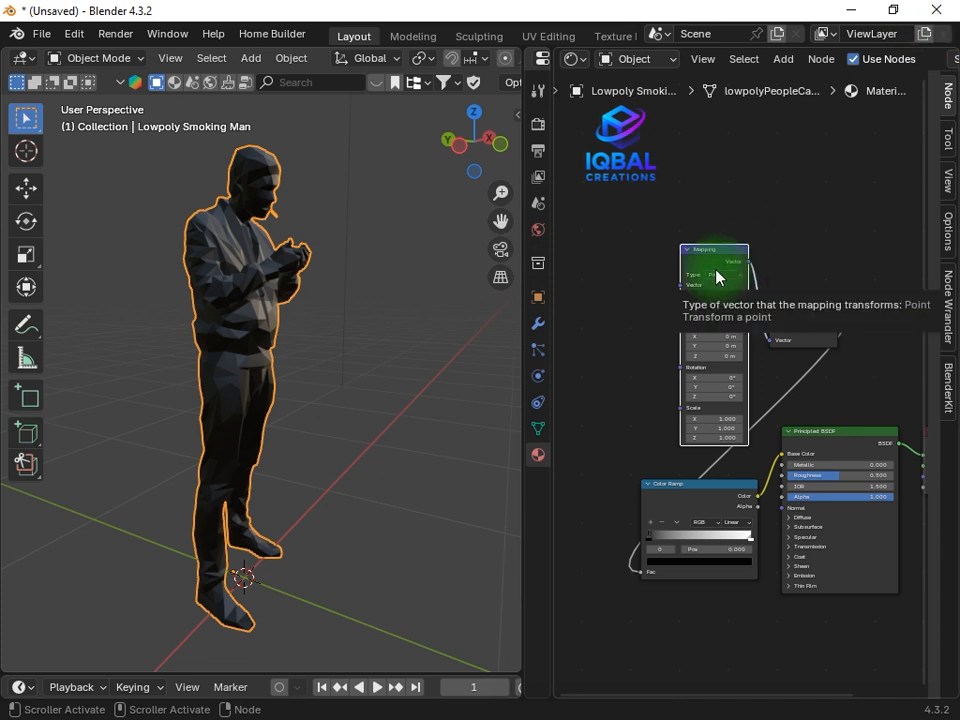
# Add a Texture Coordinate node with its Generated output feeding the Mapping node's Vector input
pyautogui.scroll(4, 650, 295)
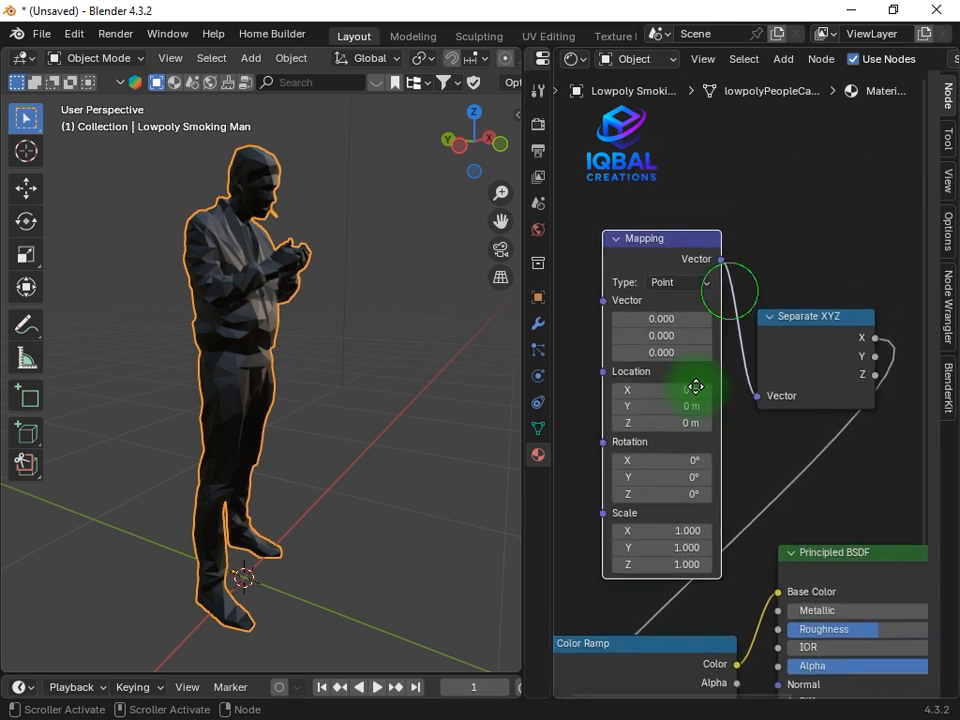
pyautogui.scroll(1, 671, 379)
pyautogui.scroll(-3, 715, 440)
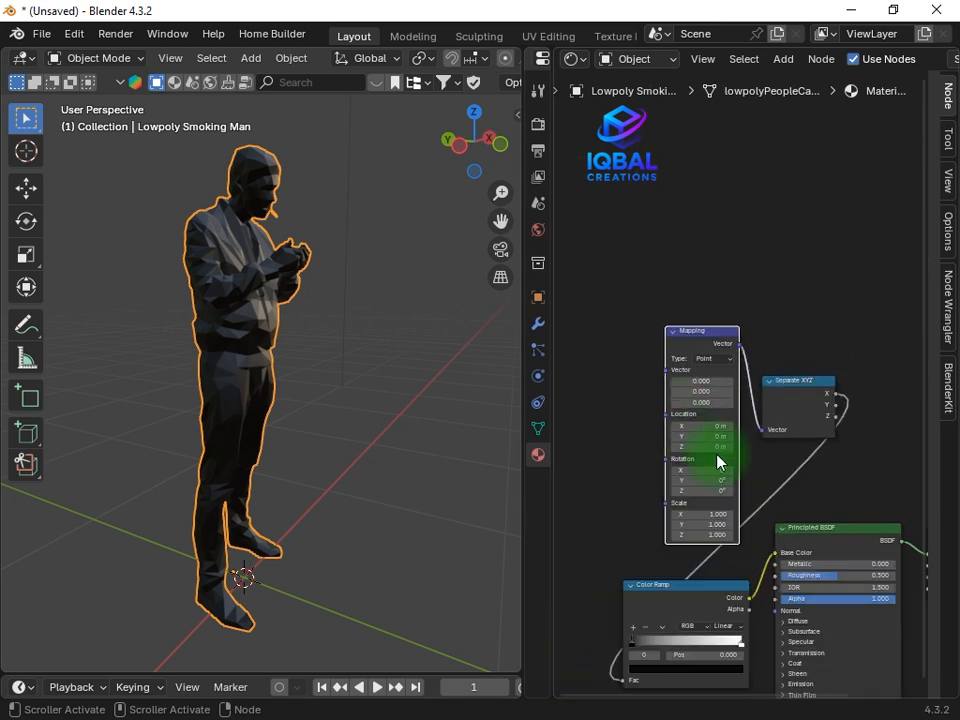
pyautogui.moveTo(718, 462); pyautogui.dragTo(774, 538, button='middle')
pyautogui.moveTo(722, 447); pyautogui.dragTo(697, 393)
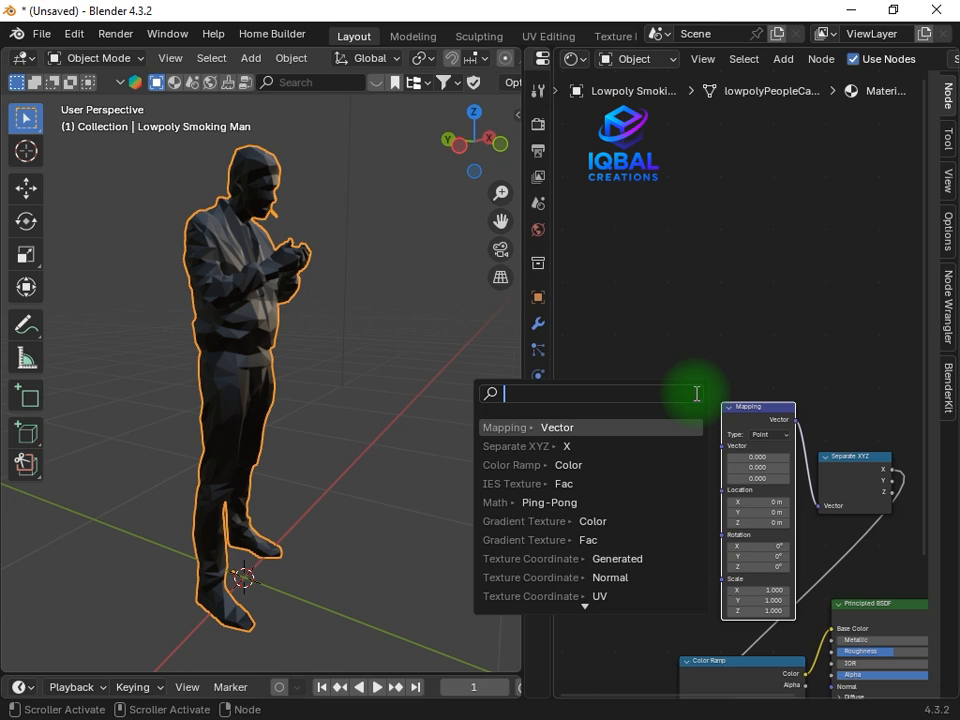
pyautogui.write('texture ')
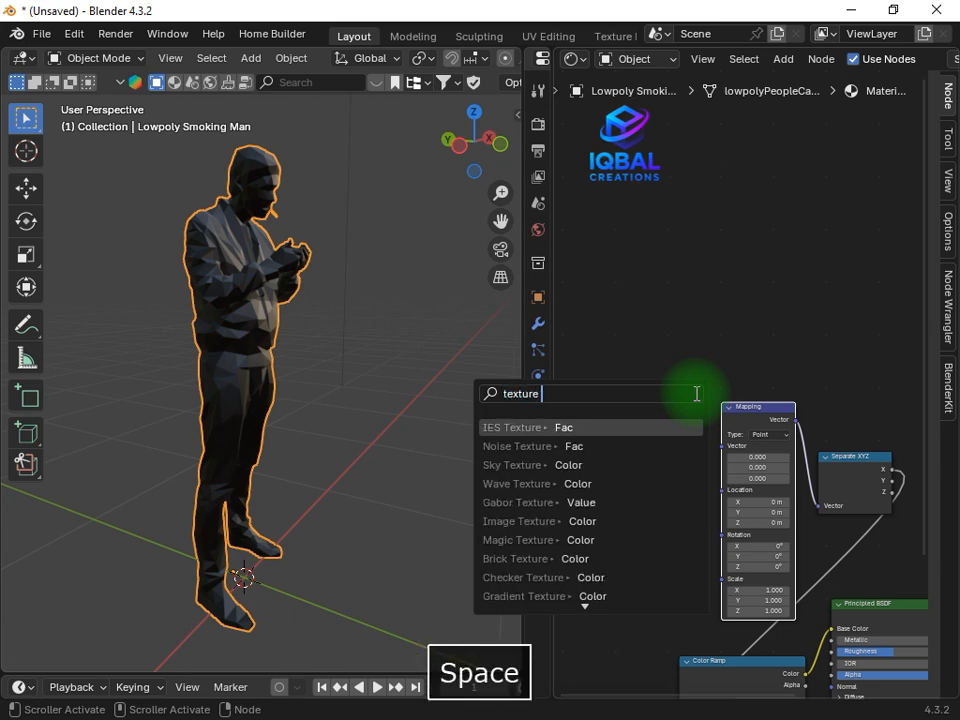
pyautogui.write('cordi')
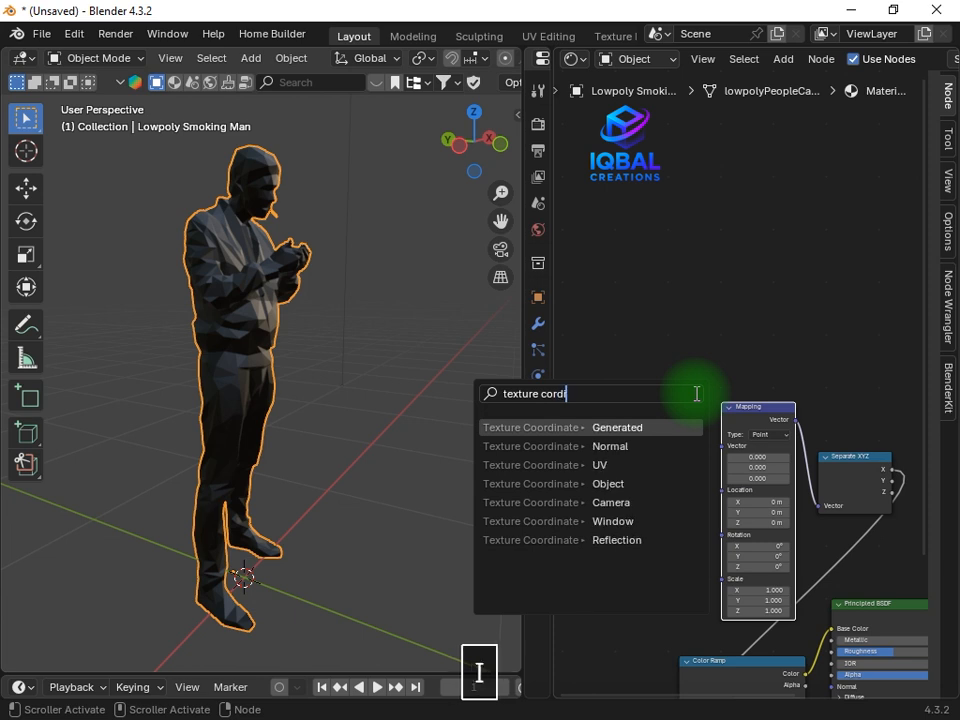
pyautogui.write('nate')
pyautogui.press('Return')
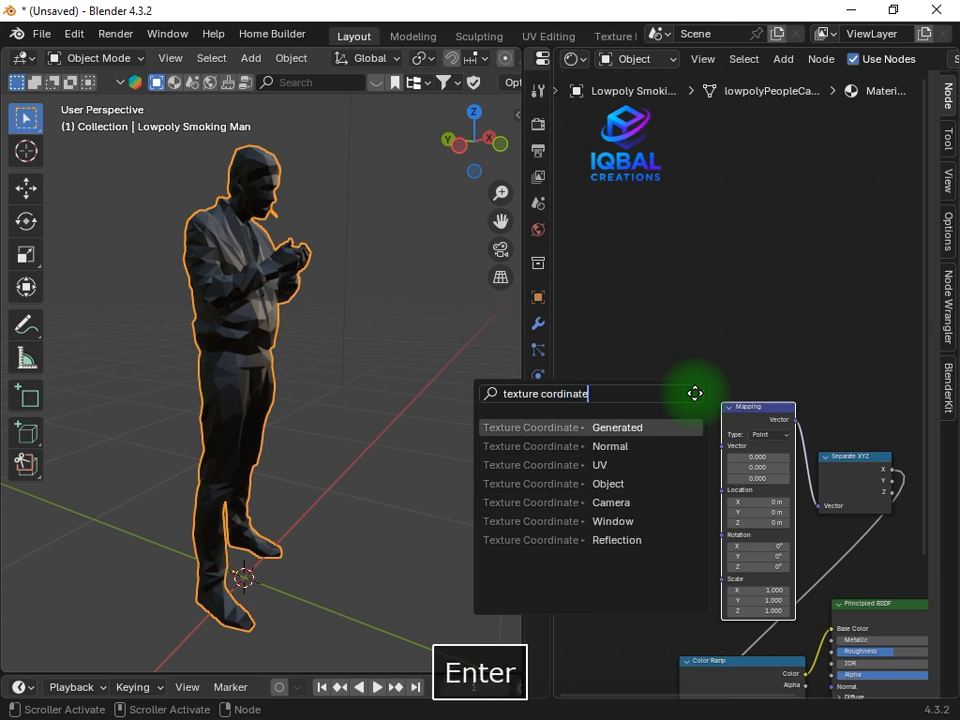
pyautogui.click(696, 382)
# Move the Separate XYZ node to just above the Color Ramp node
pyautogui.scroll(2, 697, 412)
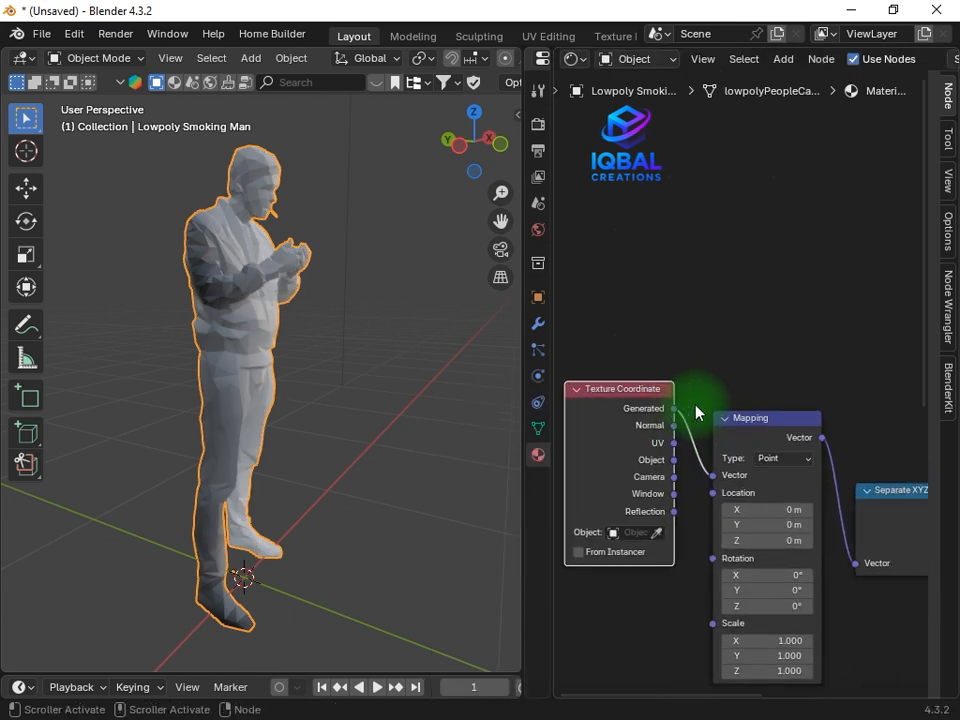
pyautogui.scroll(1, 700, 415)
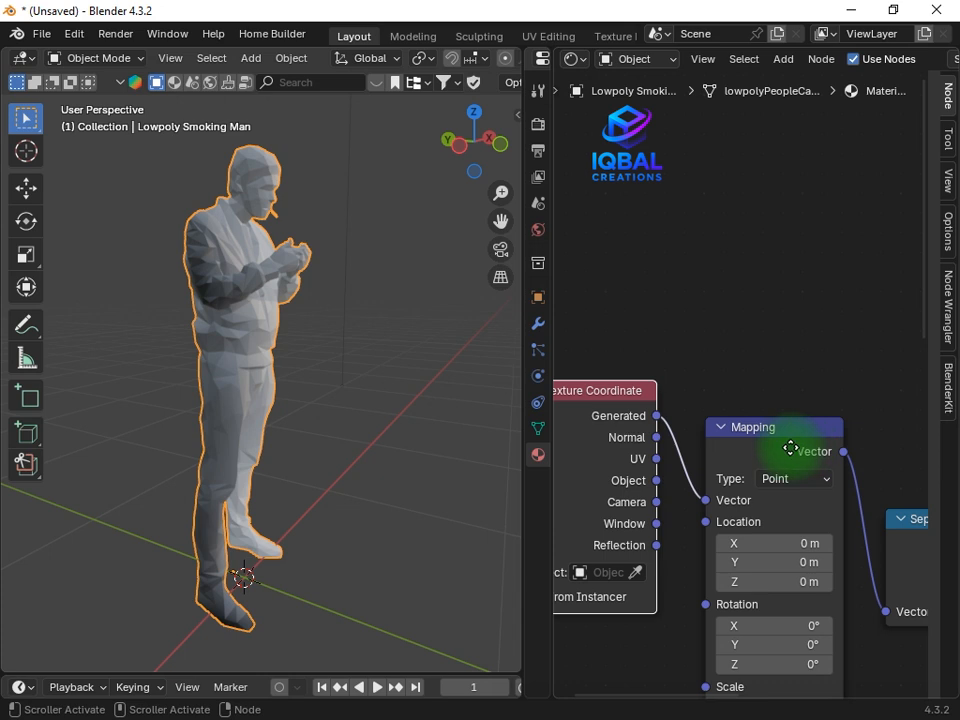
pyautogui.scroll(-2, 680, 462)
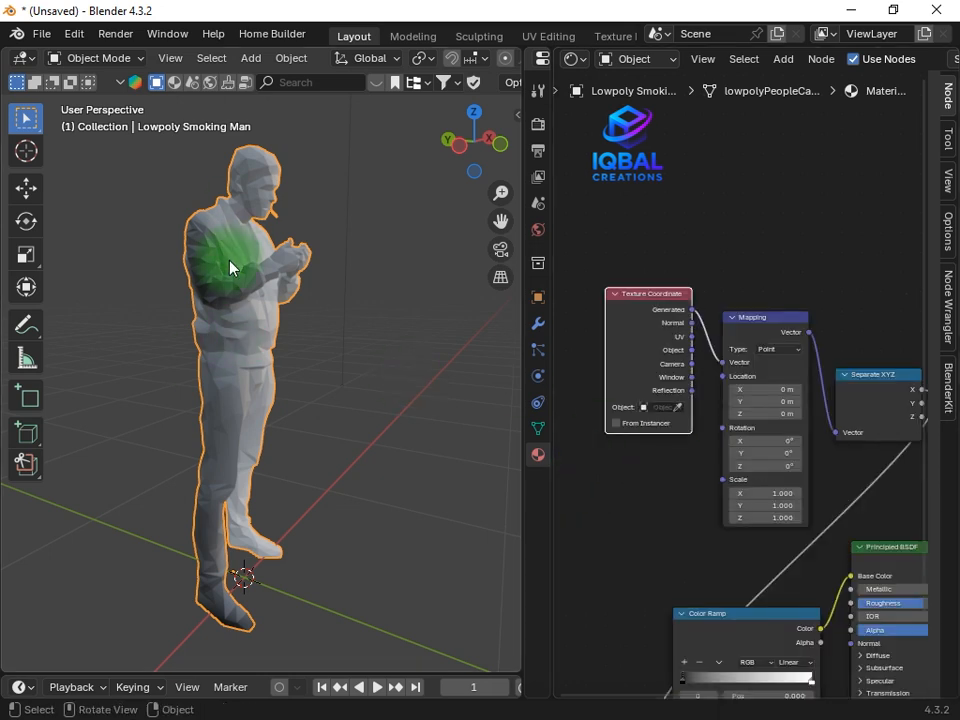
pyautogui.moveTo(257, 504); pyautogui.dragTo(265, 455, button='middle')
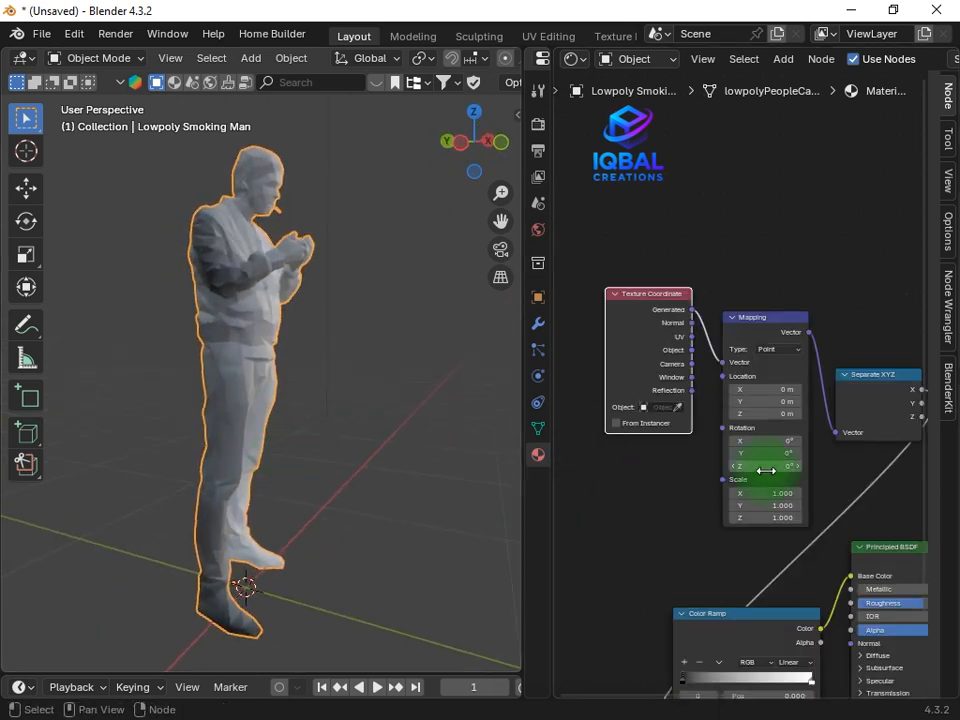
pyautogui.scroll(-3, 770, 485)
pyautogui.scroll(5, 740, 487)
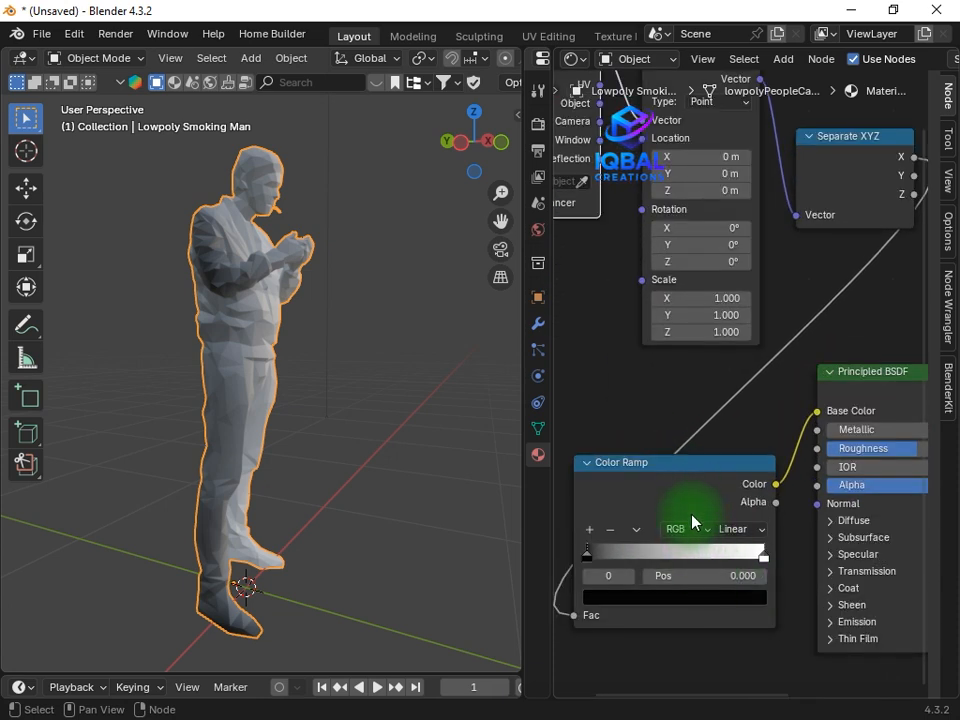
pyautogui.moveTo(885, 148); pyautogui.dragTo(628, 357)
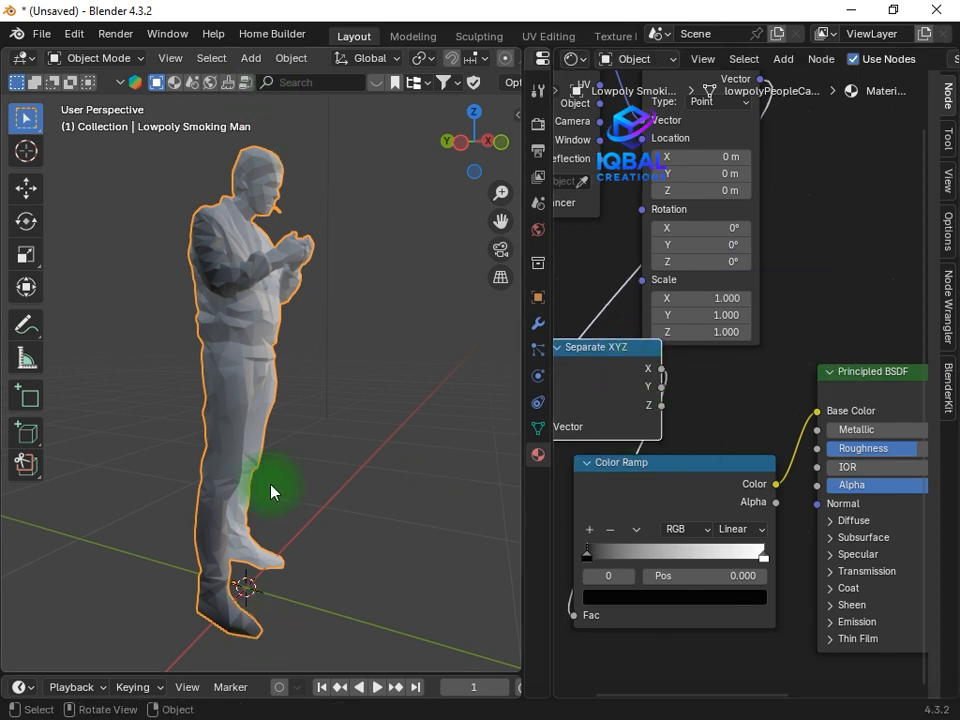
# Feed the Color Ramp's Fac from the Separate XYZ node's Z output instead of X
pyautogui.scroll(-5, 272, 492)
pyautogui.scroll(3, 267, 227)
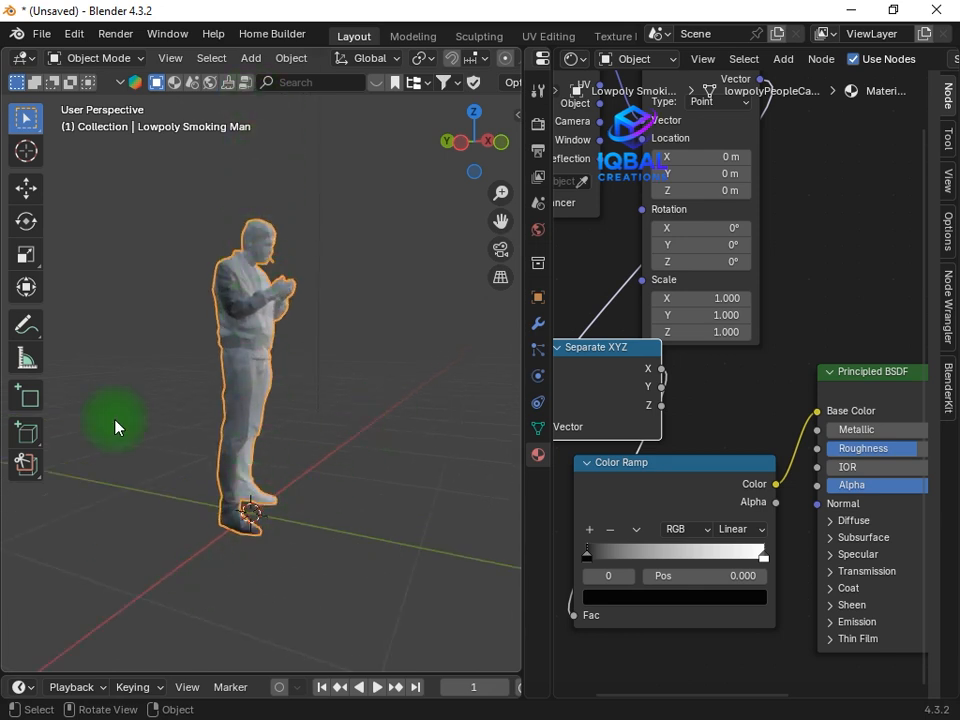
pyautogui.scroll(2, 236, 515)
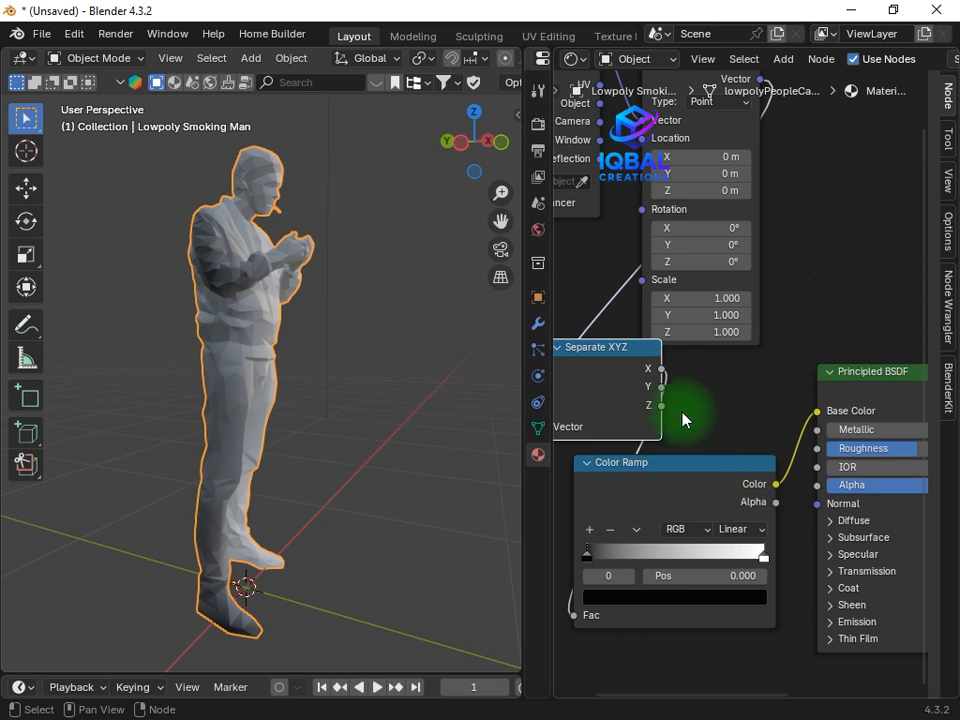
pyautogui.moveTo(662, 386); pyautogui.dragTo(681, 401)
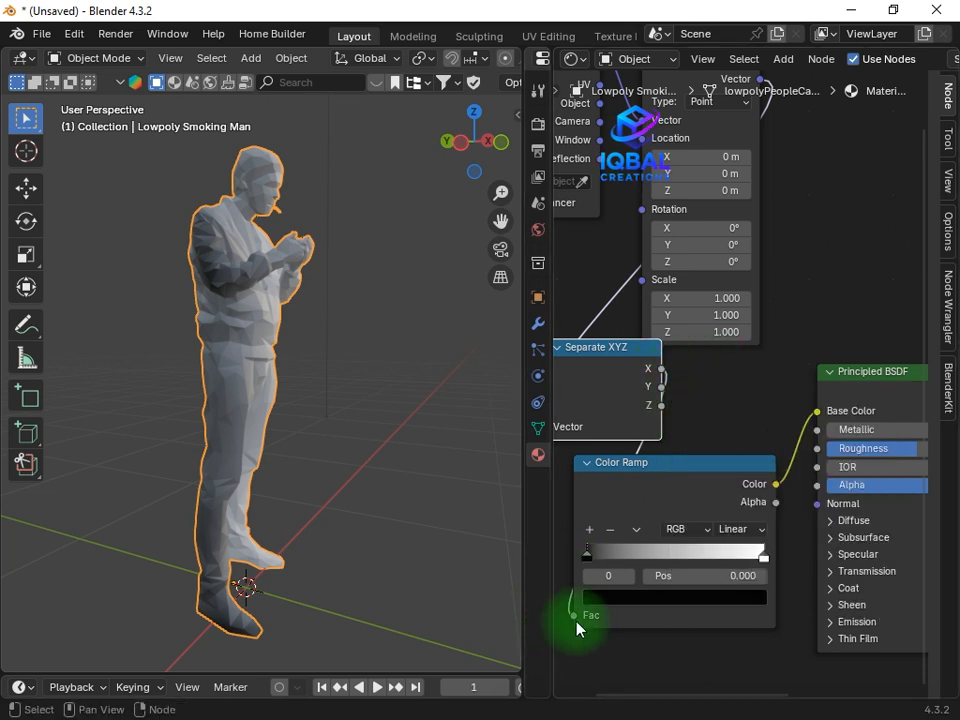
pyautogui.moveTo(574, 615); pyautogui.dragTo(663, 406)
# Slide the Color Ramp's black stop to position 0.291 and check the gradient on the figure
pyautogui.moveTo(257, 236); pyautogui.dragTo(226, 494, button='middle')
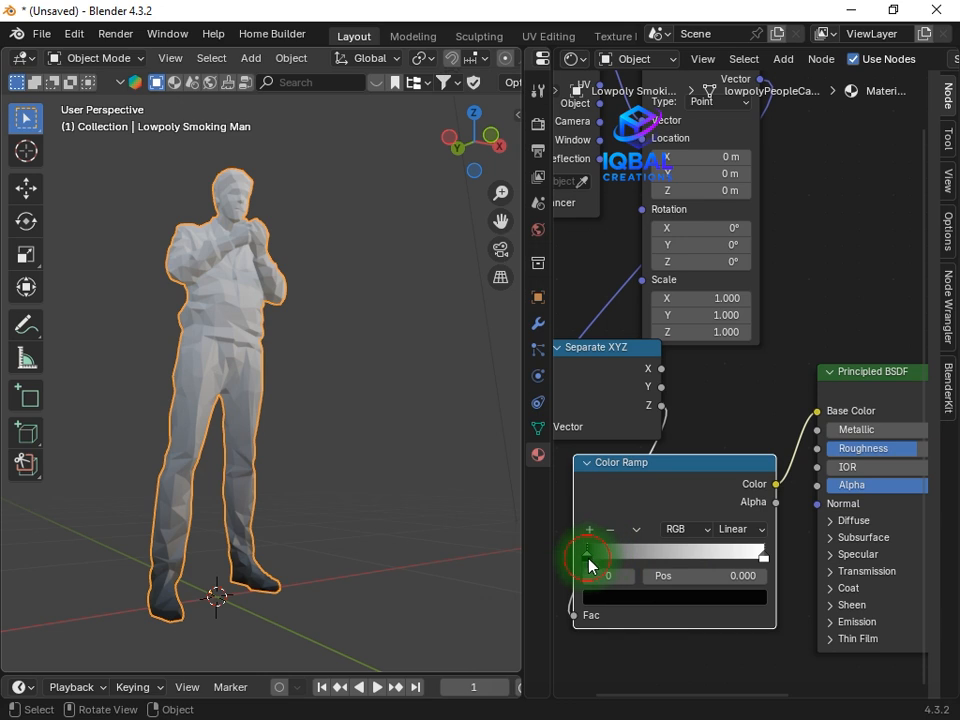
pyautogui.moveTo(608, 562)
pyautogui.mouseDown()
pyautogui.moveTo(638, 561)
pyautogui.moveTo(619, 568)
pyautogui.mouseUp()
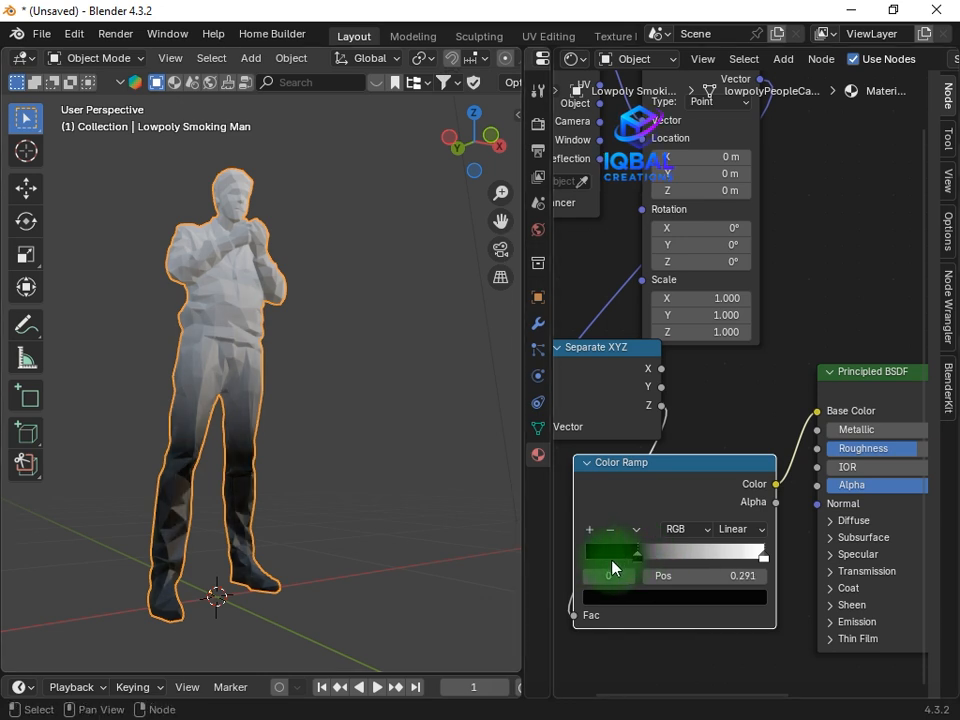
pyautogui.moveTo(309, 408)
pyautogui.mouseDown(button='middle')
pyautogui.moveTo(250, 430)
pyautogui.moveTo(398, 395)
pyautogui.moveTo(318, 425)
pyautogui.mouseUp(button='middle')
pyautogui.scroll(3, 330, 470)
pyautogui.moveTo(396, 503); pyautogui.dragTo(279, 462, button='middle')
# Try the Color Ramp's white stop further inward, return it to position 1.000, and add a stop between black and white
pyautogui.moveTo(764, 558); pyautogui.dragTo(712, 558)
pyautogui.moveTo(722, 559); pyautogui.dragTo(798, 562)
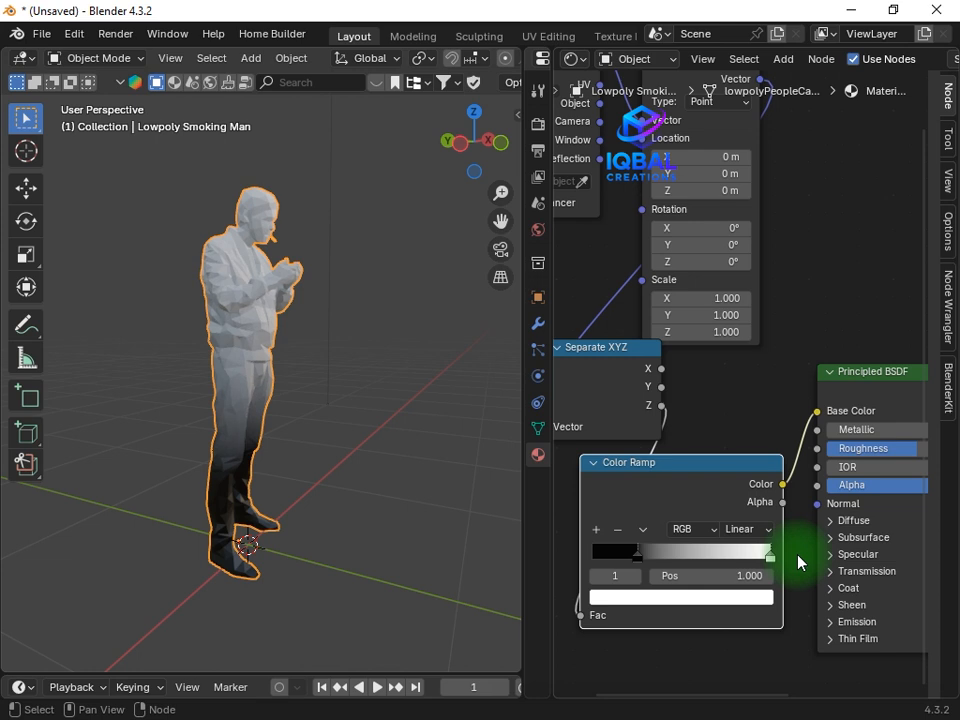
pyautogui.click(598, 532)
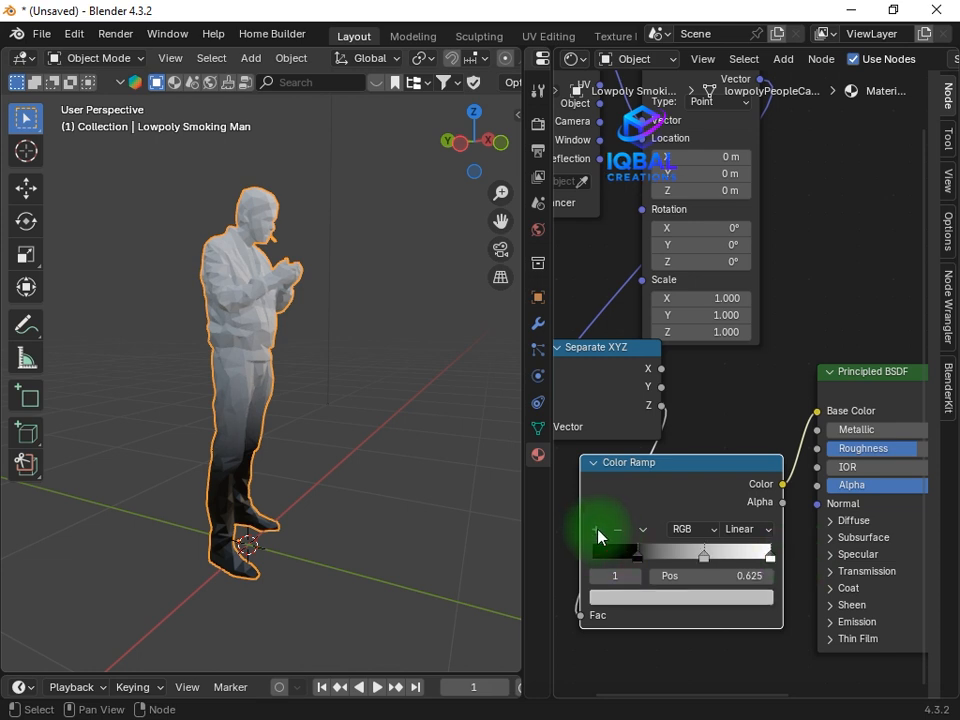
# Add a Color Ramp stop at position 0.437 between the black and grey stops and colour it bright pink at full value
pyautogui.click(597, 532)
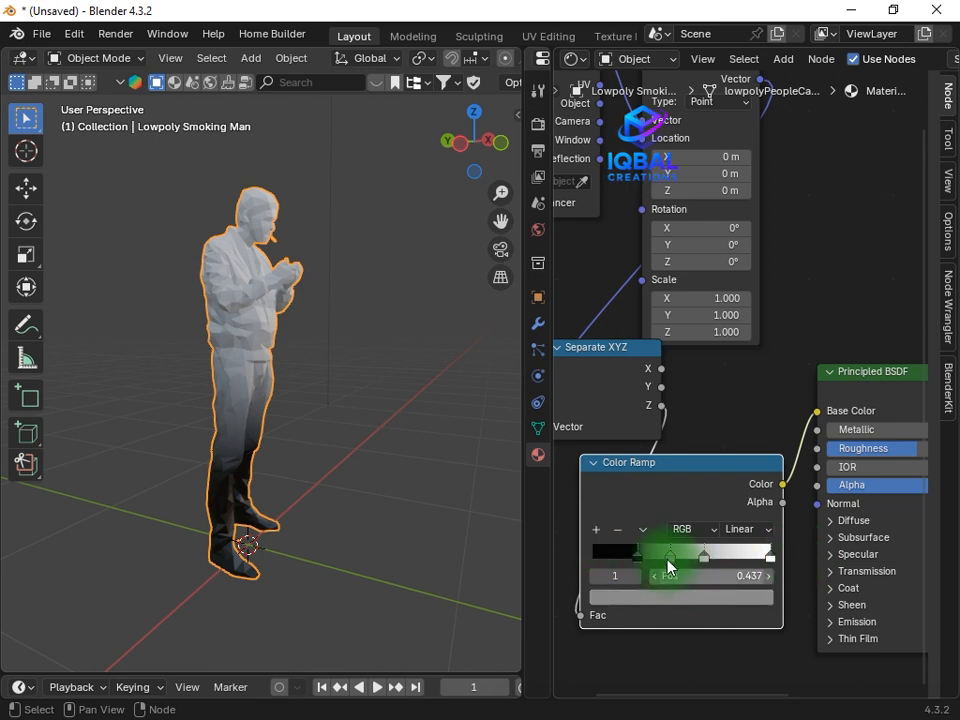
pyautogui.click(677, 597)
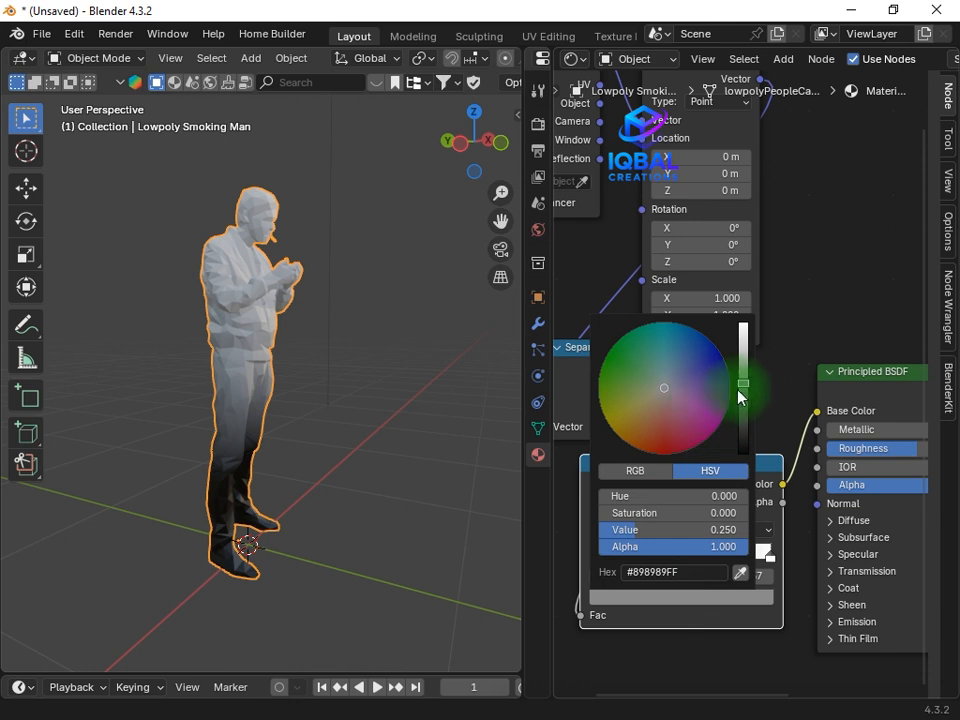
pyautogui.moveTo(742, 352); pyautogui.dragTo(742, 320)
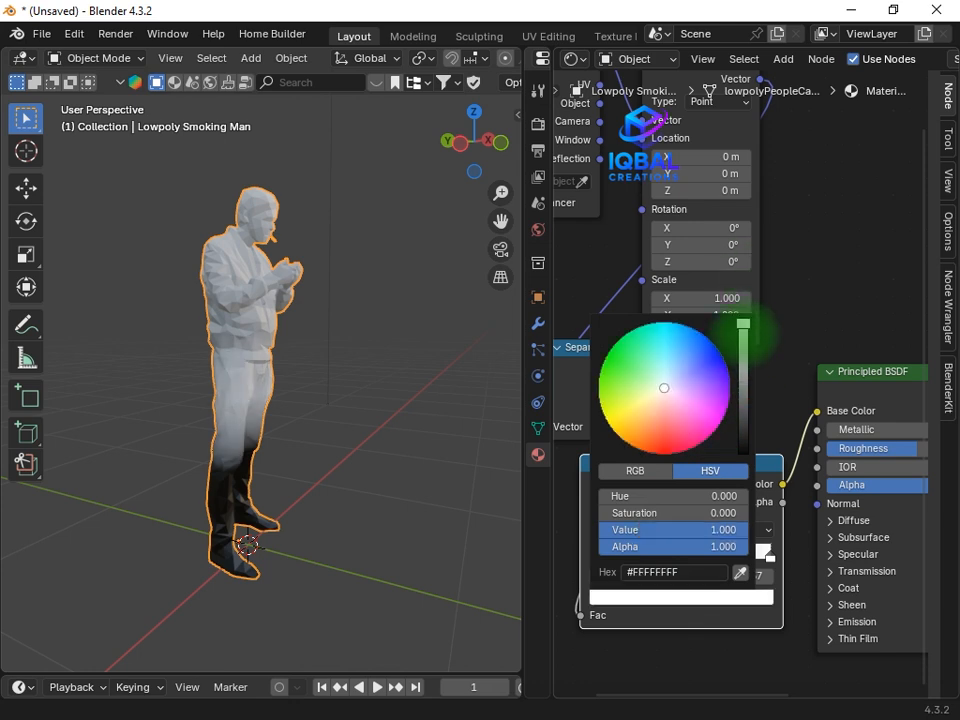
pyautogui.click(710, 436)
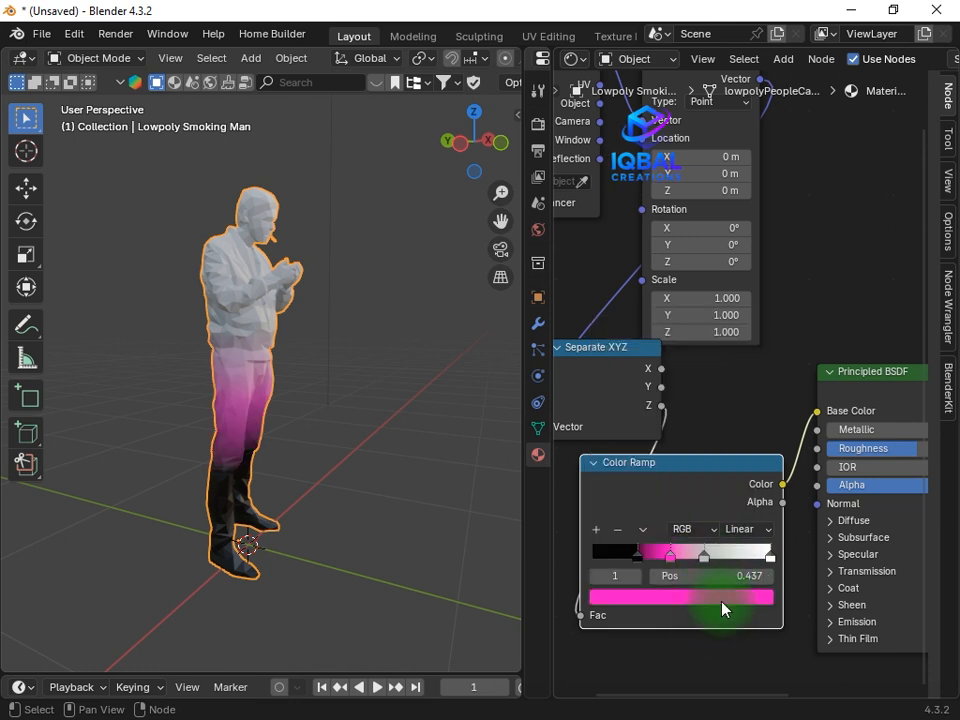
# Recolour the grey Color Ramp stop at position 0.625 to bright green
pyautogui.click(706, 557)
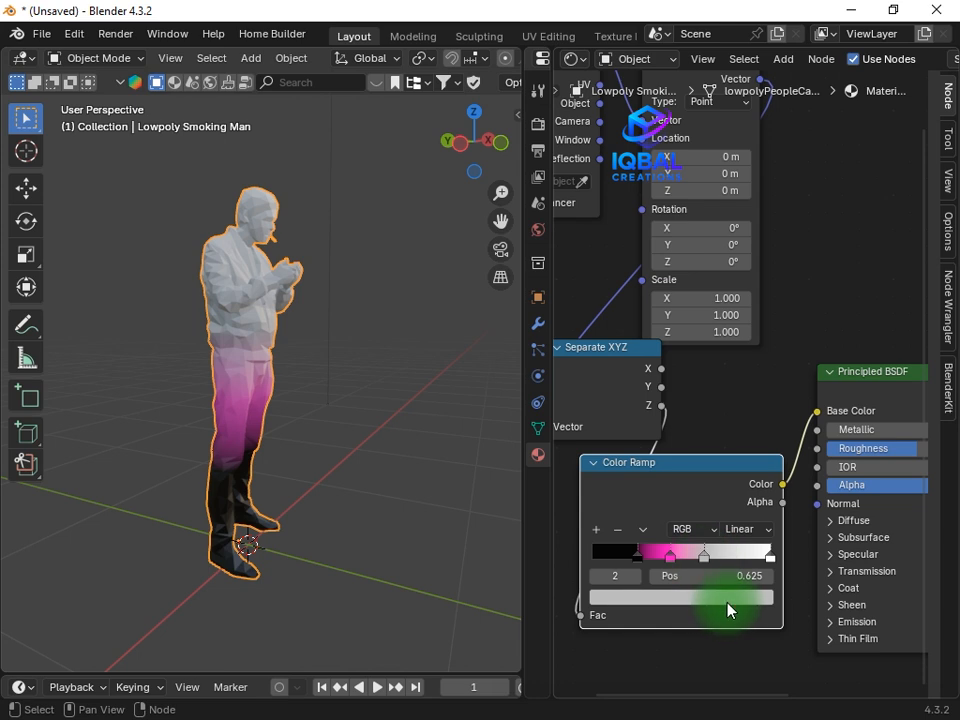
pyautogui.click(729, 600)
pyautogui.moveTo(741, 342); pyautogui.dragTo(743, 401)
pyautogui.moveTo(741, 342); pyautogui.dragTo(743, 323)
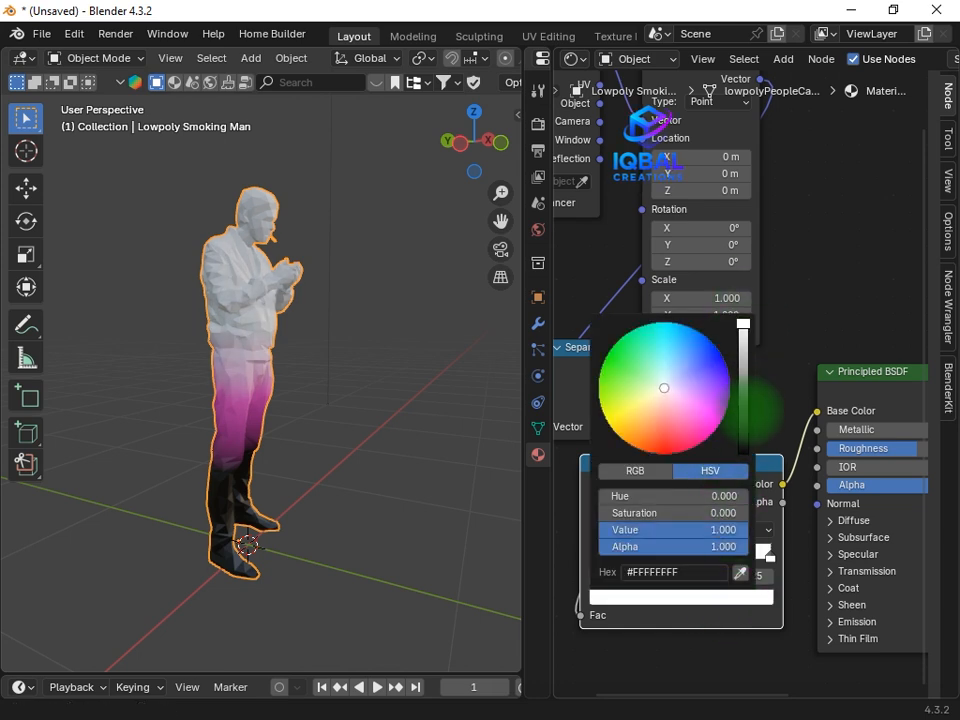
pyautogui.click(624, 348)
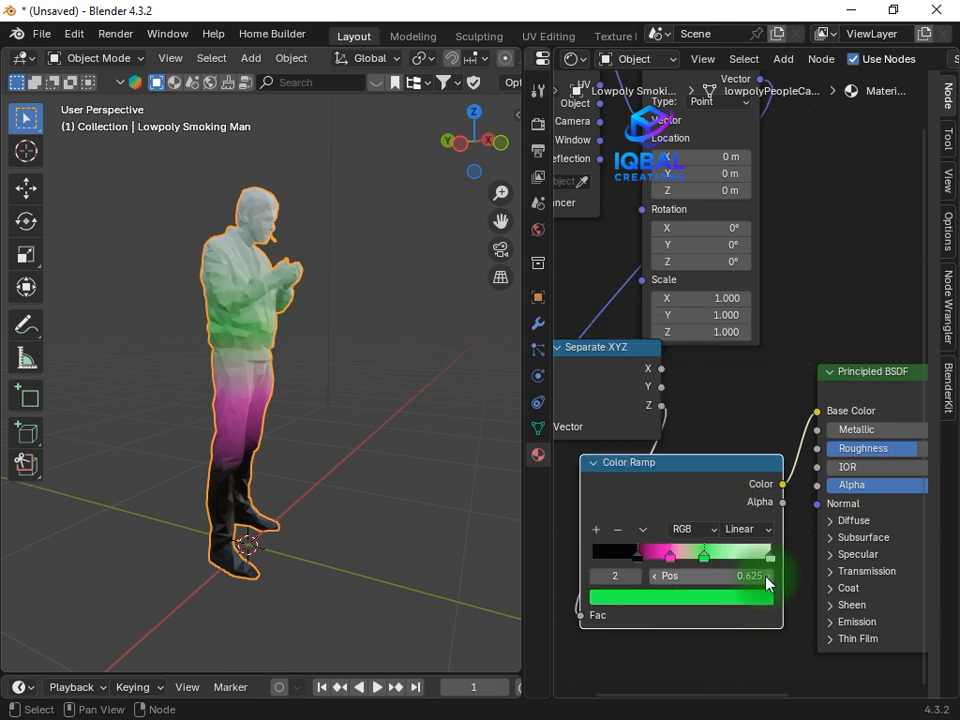
# Recolour the white end stop of the Color Ramp to orange-red after trying yellow
pyautogui.click(770, 557)
pyautogui.click(770, 598)
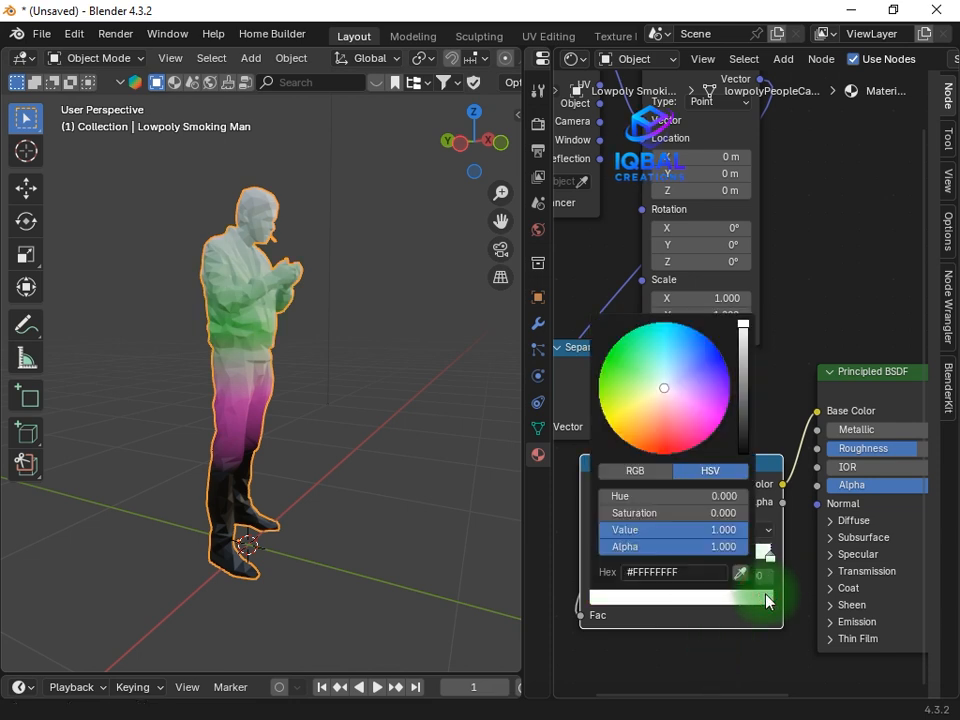
pyautogui.click(660, 451)
pyautogui.moveTo(641, 435); pyautogui.dragTo(621, 421)
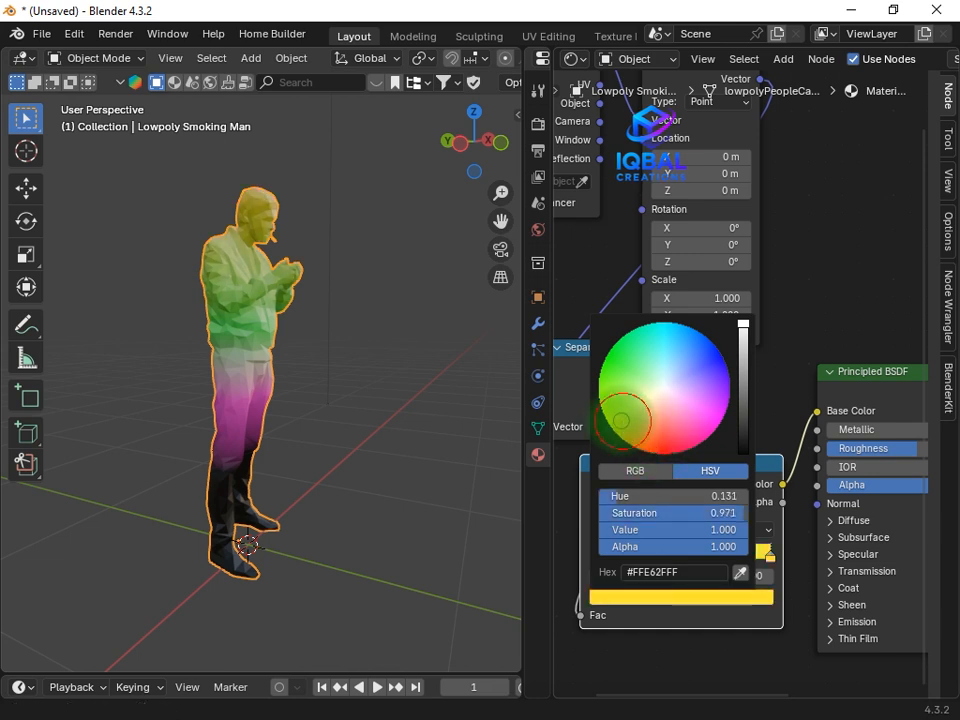
pyautogui.click(659, 453)
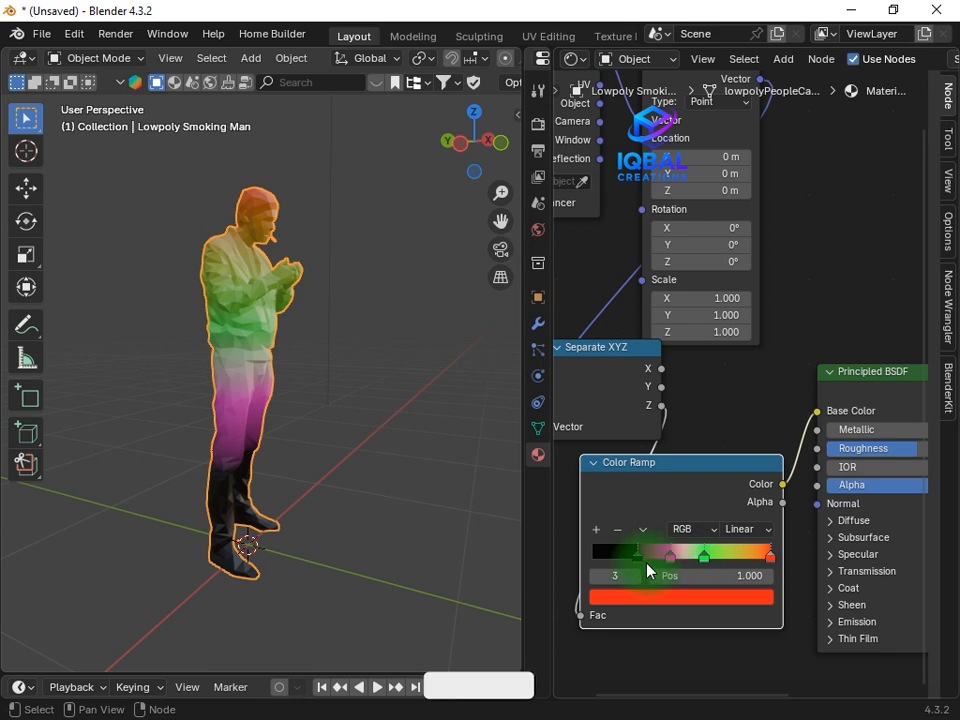
# Adjust the spacing of the Color Ramp stops and add a stop between pink and green at position 0.540
pyautogui.moveTo(641, 559); pyautogui.dragTo(713, 564)
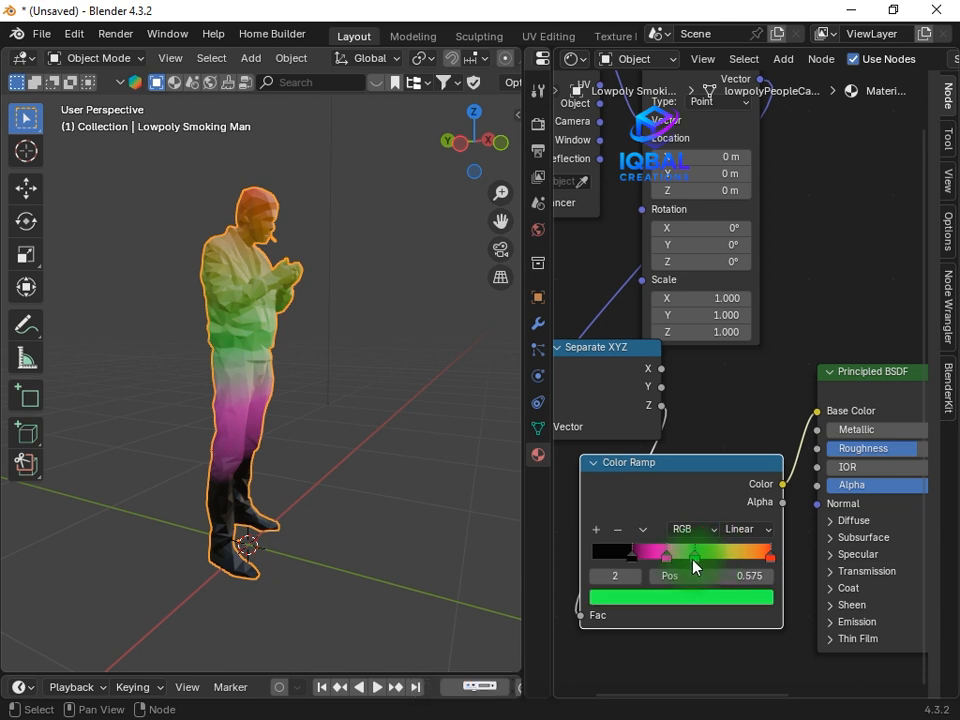
pyautogui.click(596, 533)
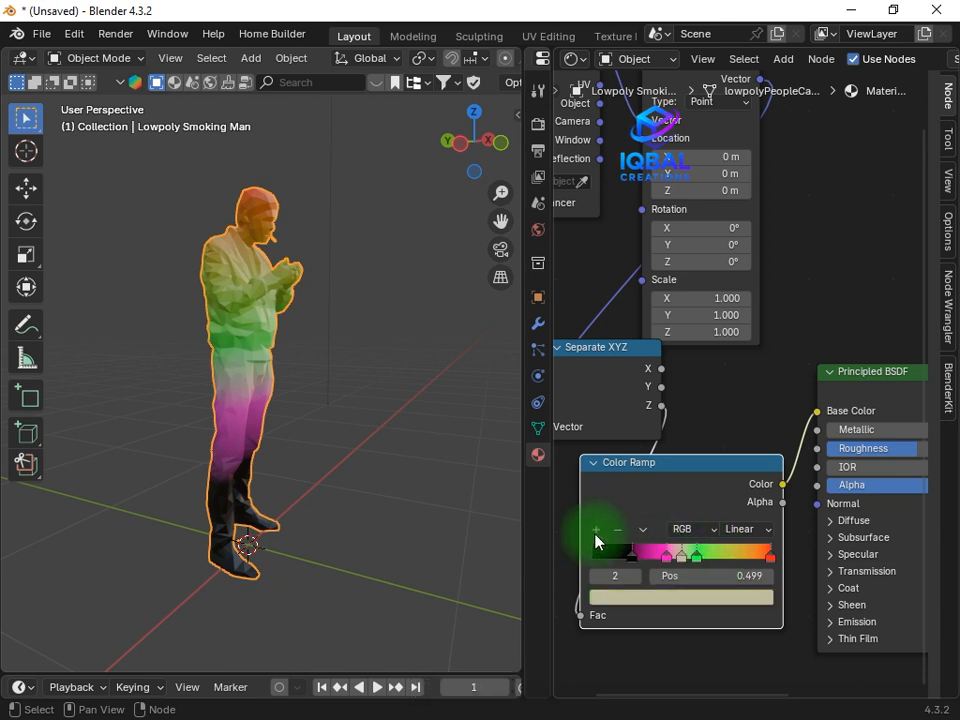
pyautogui.moveTo(697, 560)
pyautogui.mouseDown()
pyautogui.moveTo(732, 557)
pyautogui.moveTo(707, 556)
pyautogui.mouseUp()
pyautogui.click(712, 554)
pyautogui.click(702, 555)
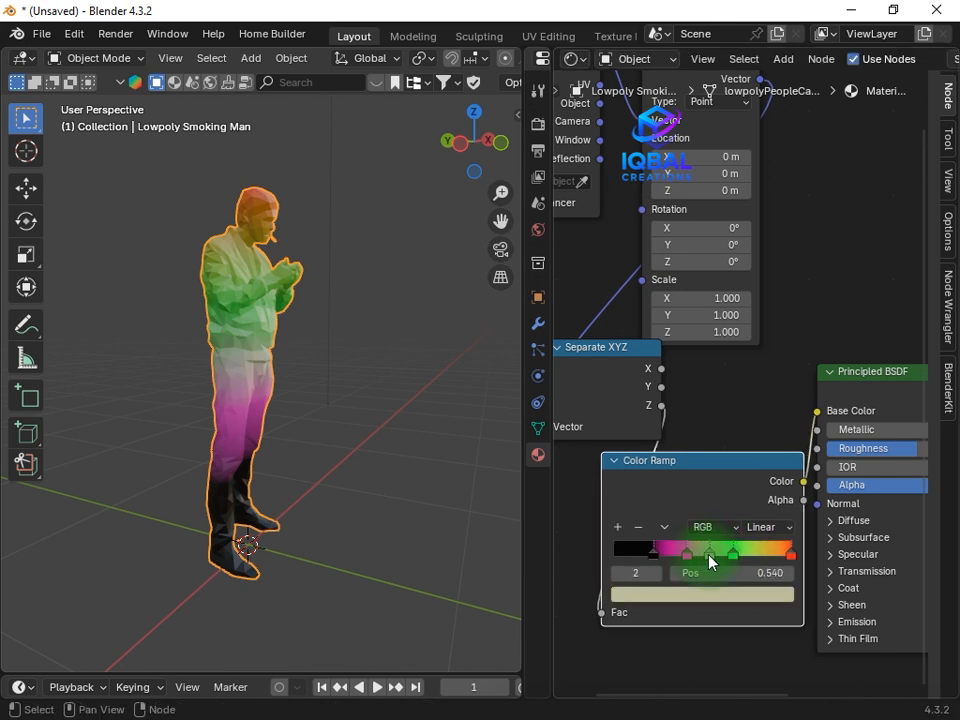
# Try violet and yellow on the new middle stop, then colour it bright cyan, #1BE7FFFF
pyautogui.click(746, 594)
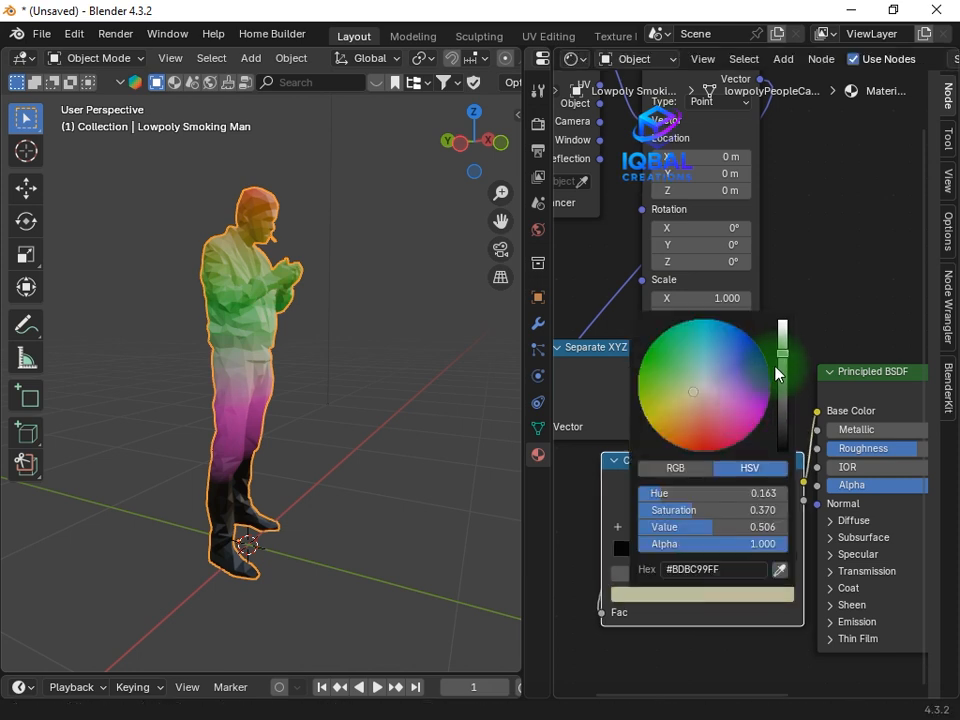
pyautogui.moveTo(777, 368); pyautogui.dragTo(782, 321)
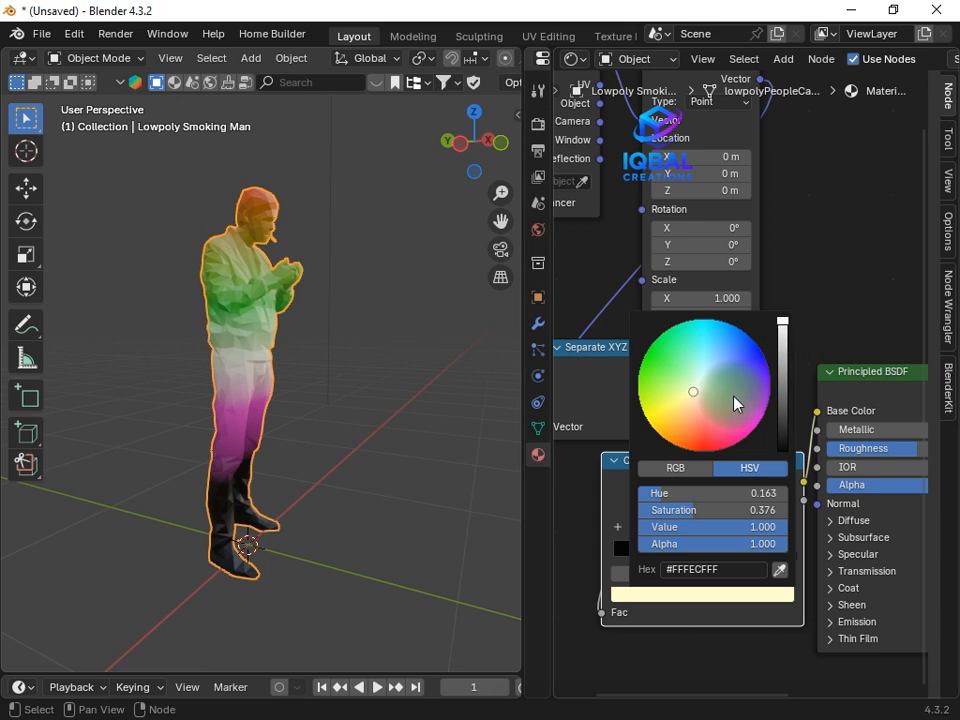
pyautogui.click(744, 402)
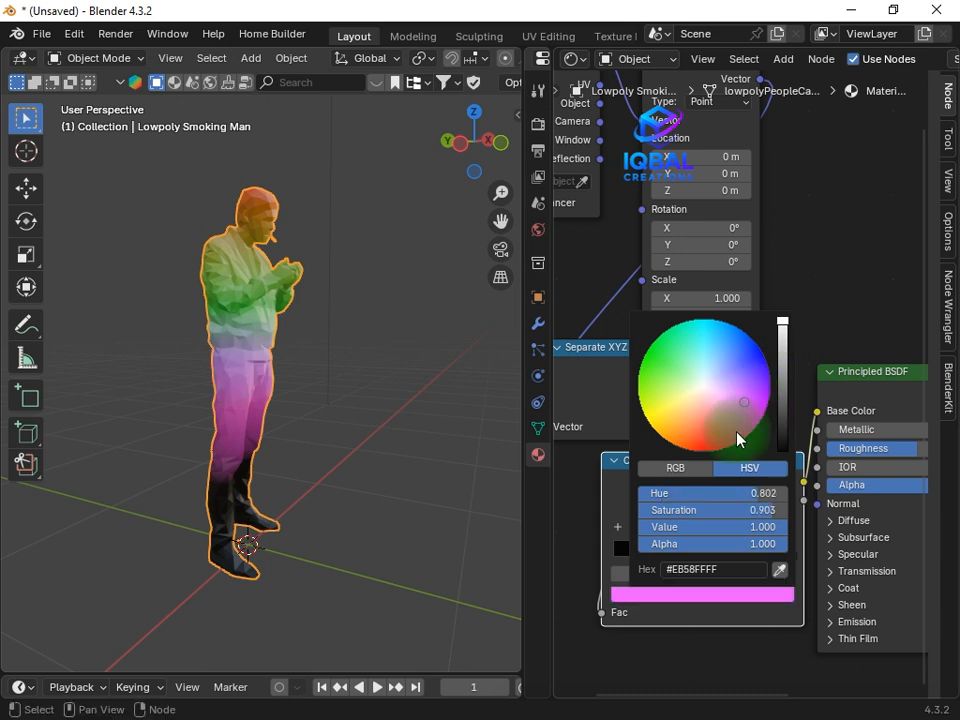
pyautogui.click(655, 427)
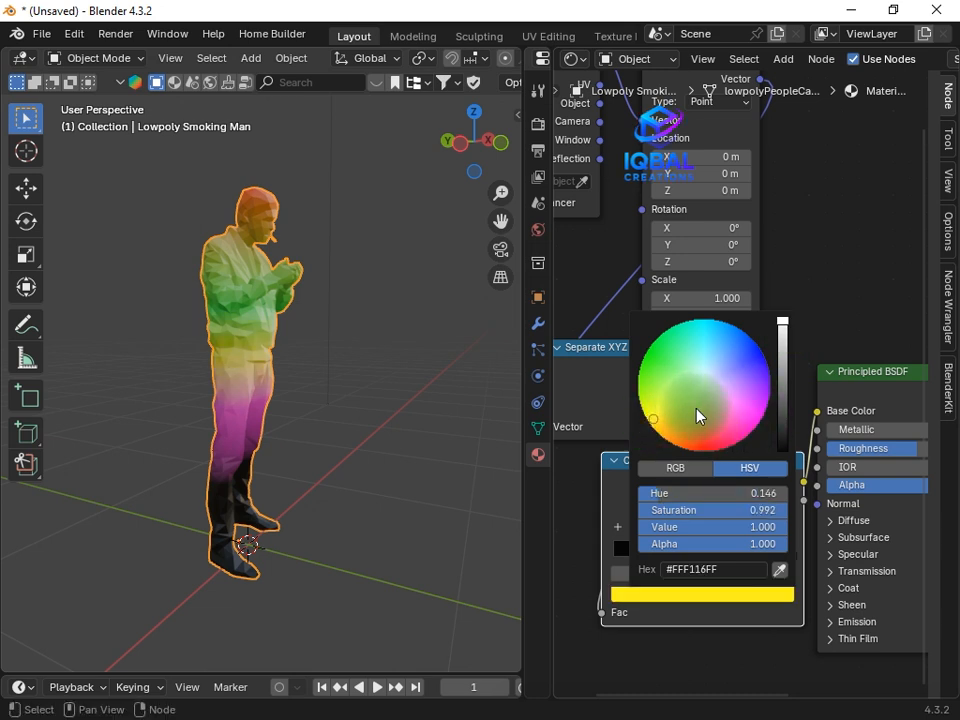
pyautogui.click(712, 334)
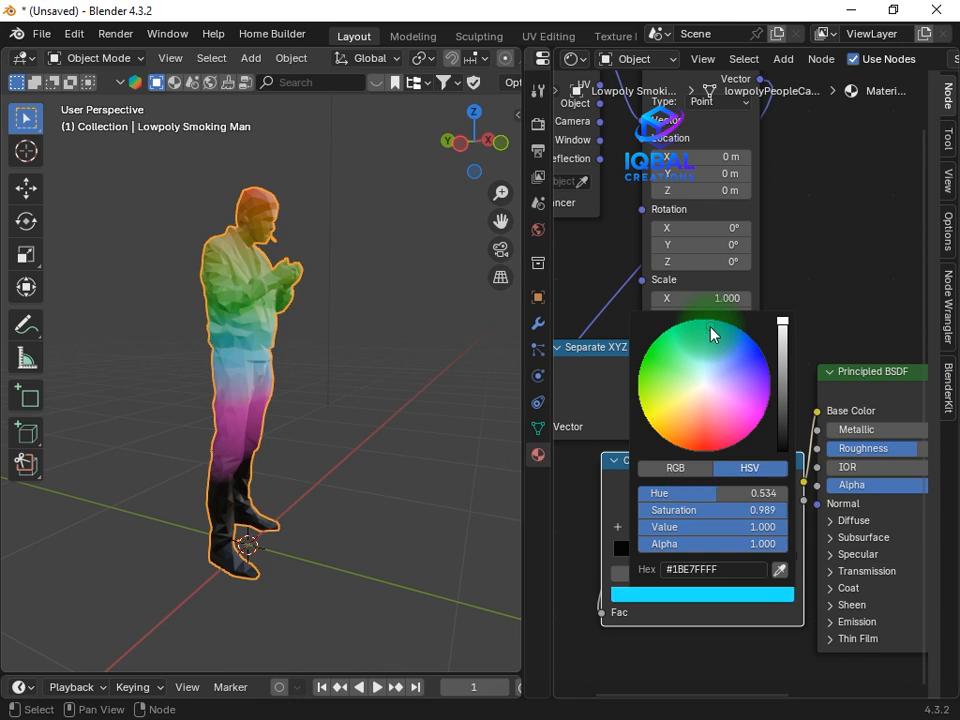
# Check the gradient on the figure and set the Principled BSDF's Metallic to 1
pyautogui.scroll(-2, 279, 365)
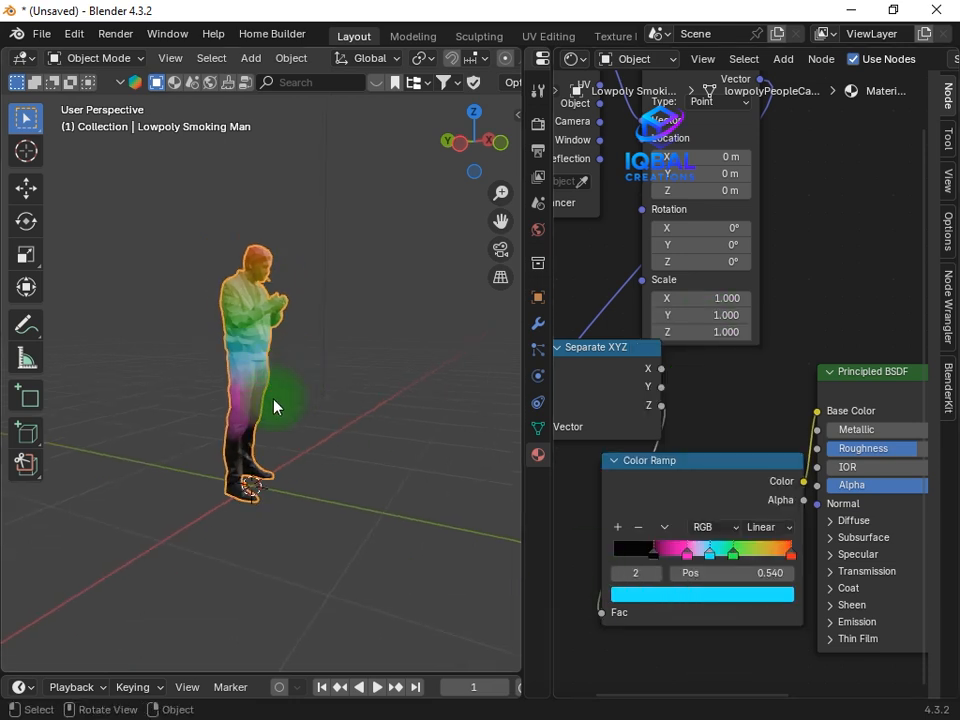
pyautogui.scroll(3, 273, 401)
pyautogui.moveTo(228, 444); pyautogui.dragTo(242, 491, button='middle')
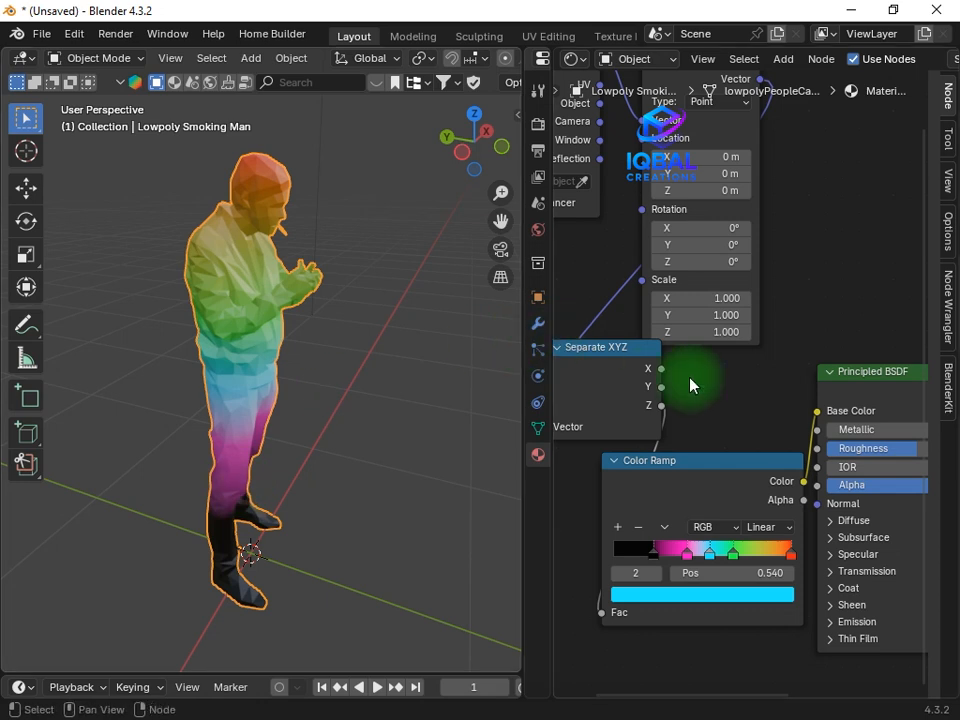
pyautogui.scroll(-2, 742, 390)
pyautogui.moveTo(822, 354); pyautogui.dragTo(689, 331, button='middle')
pyautogui.scroll(2, 654, 433)
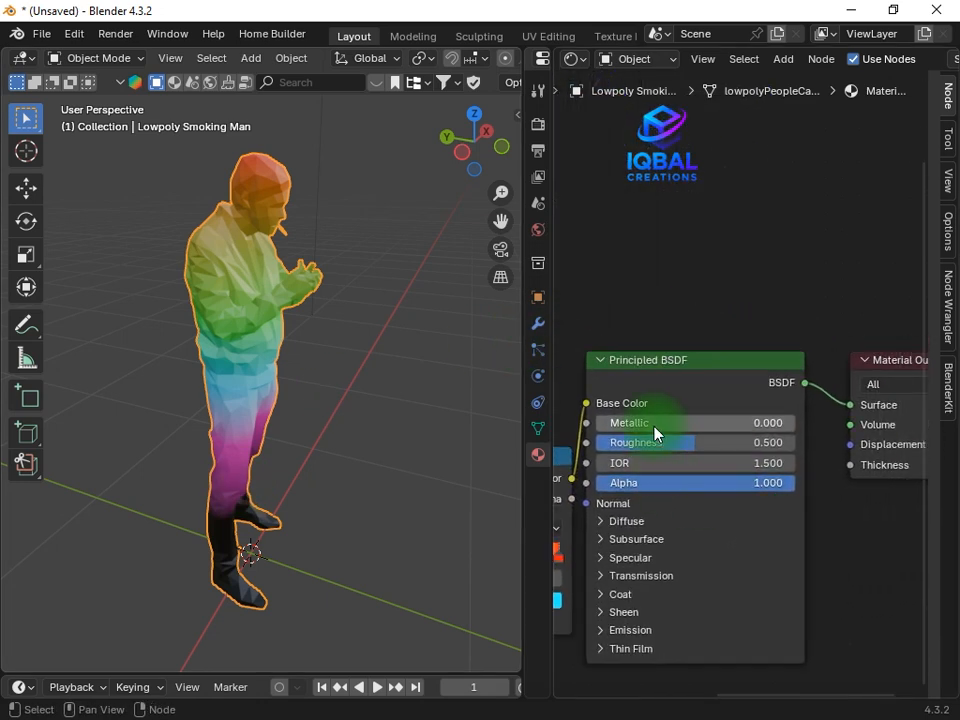
pyautogui.scroll(-2, 615, 430)
pyautogui.moveTo(635, 429); pyautogui.dragTo(591, 429)
pyautogui.click(604, 427)
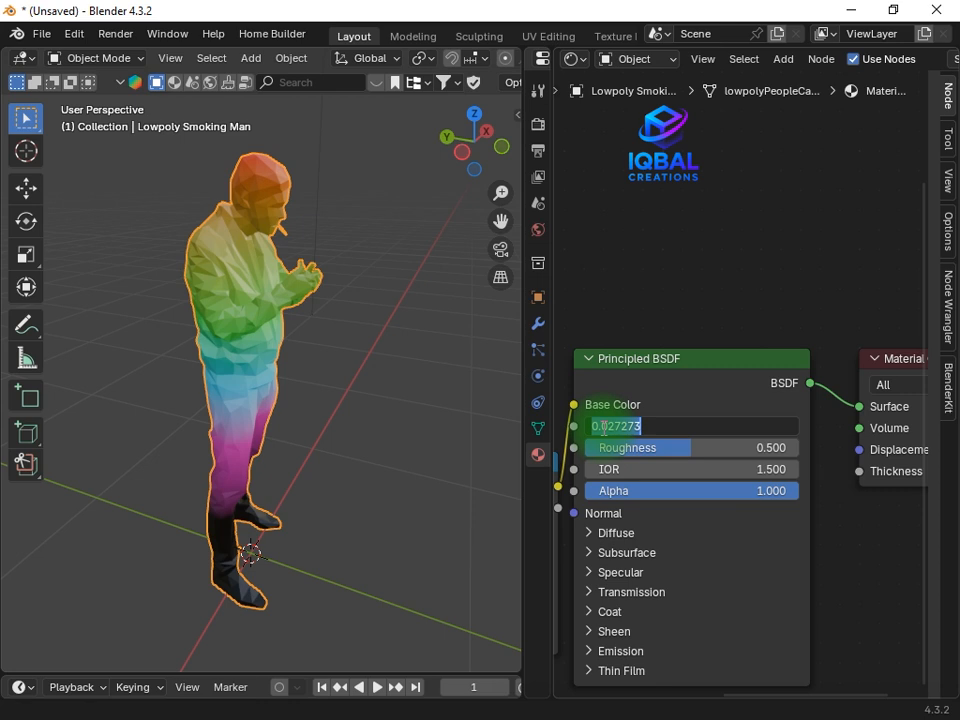
pyautogui.write('1')
pyautogui.press('Return')
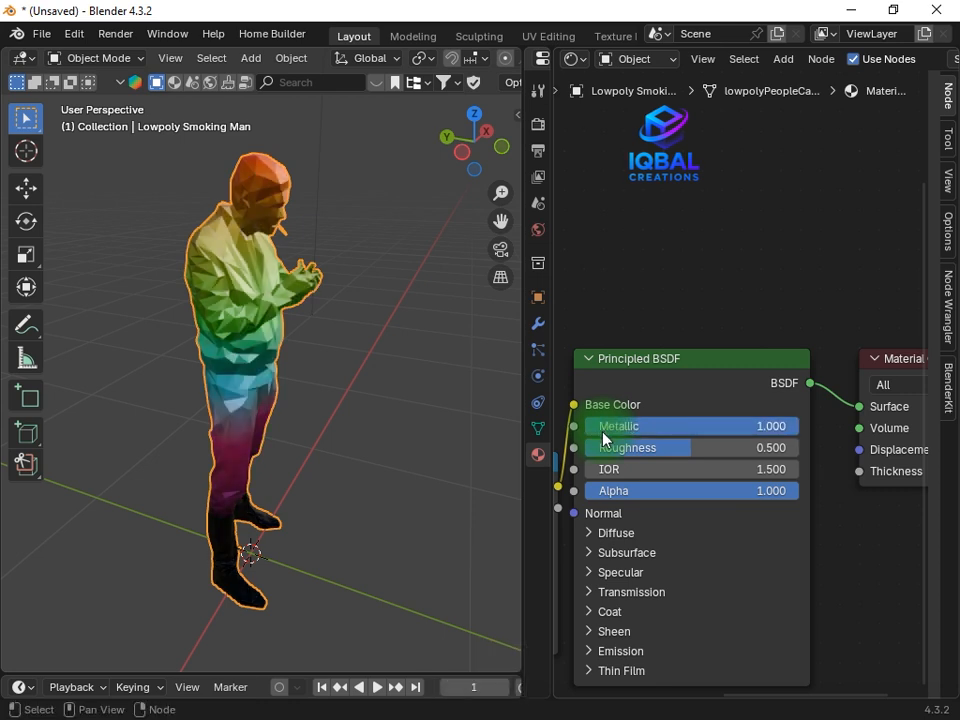
# Lower the Principled BSDF's Roughness to 0.082, checking the reflections on the figure from several angles
pyautogui.moveTo(306, 416); pyautogui.dragTo(321, 321, button='middle')
pyautogui.scroll(3, 321, 321)
pyautogui.moveTo(320, 376); pyautogui.dragTo(321, 436, button='middle')
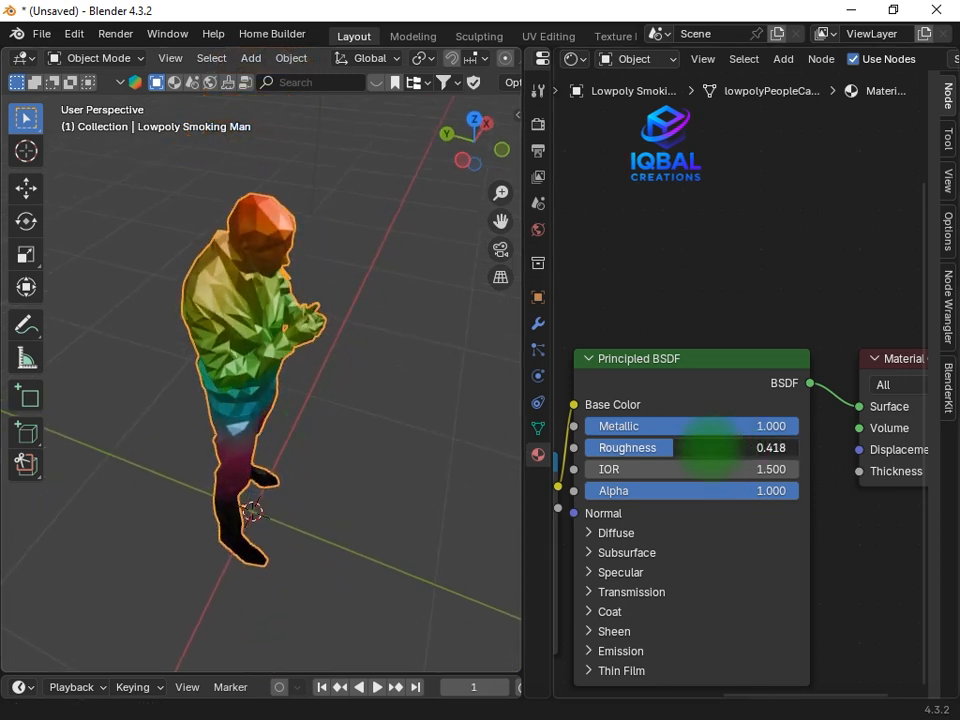
pyautogui.moveTo(710, 448); pyautogui.dragTo(673, 452)
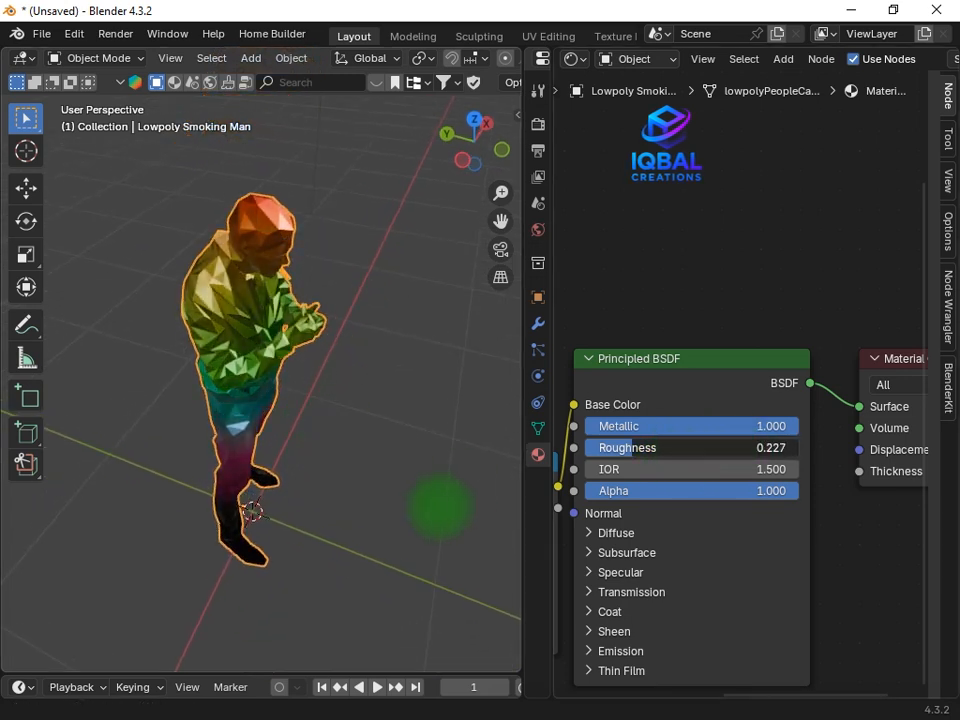
pyautogui.moveTo(440, 508); pyautogui.dragTo(430, 385, button='middle')
pyautogui.moveTo(730, 447); pyautogui.dragTo(705, 450)
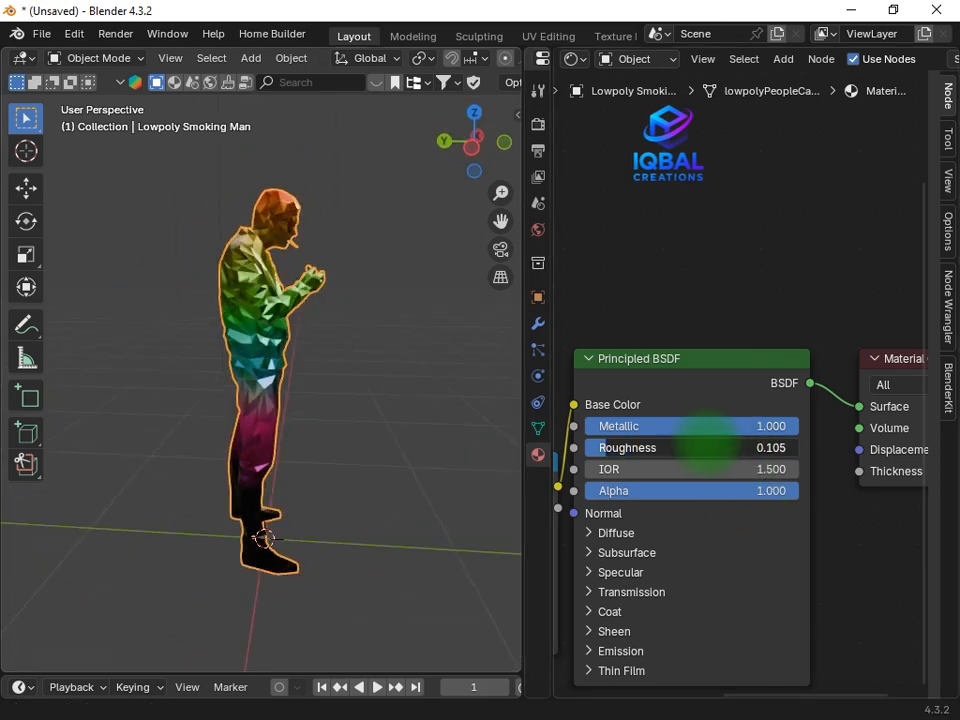
pyautogui.moveTo(300, 455); pyautogui.dragTo(250, 460, button='middle')
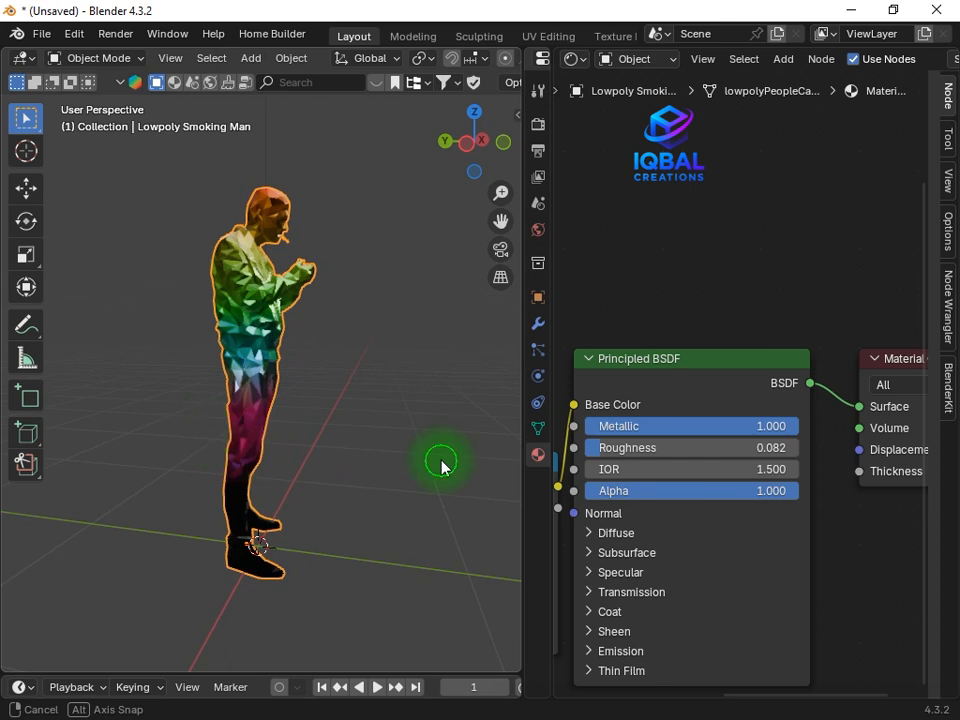
pyautogui.moveTo(442, 462); pyautogui.dragTo(511, 494, button='middle')
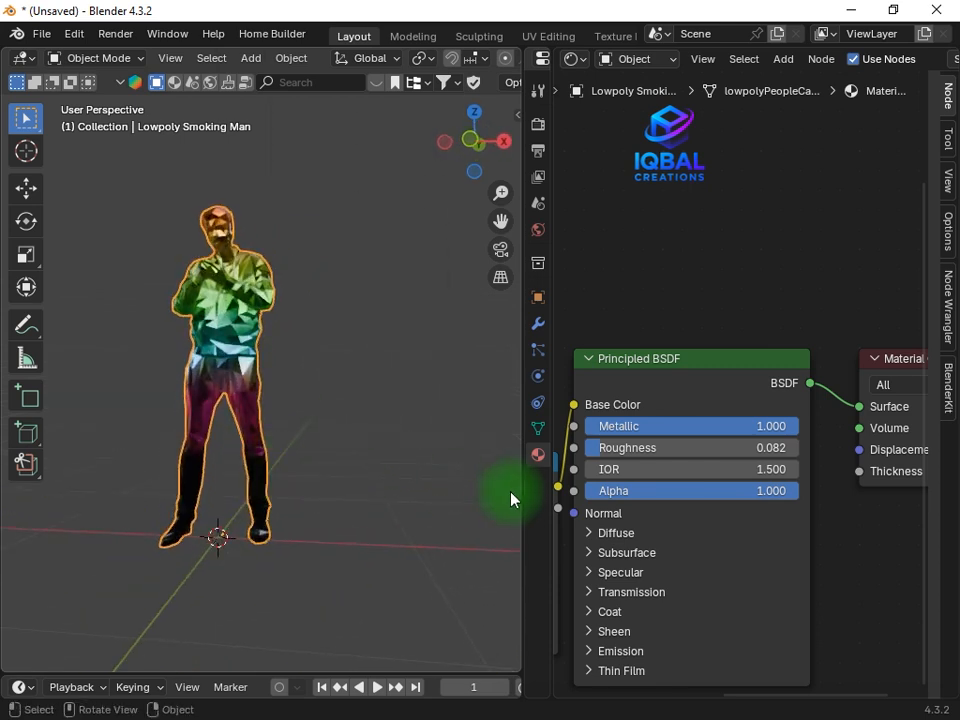
# Review the material's node chain from Texture Coordinate through Mapping, Separate XYZ and Color Ramp to the Principled BSDF
pyautogui.moveTo(525, 491); pyautogui.dragTo(613, 490)
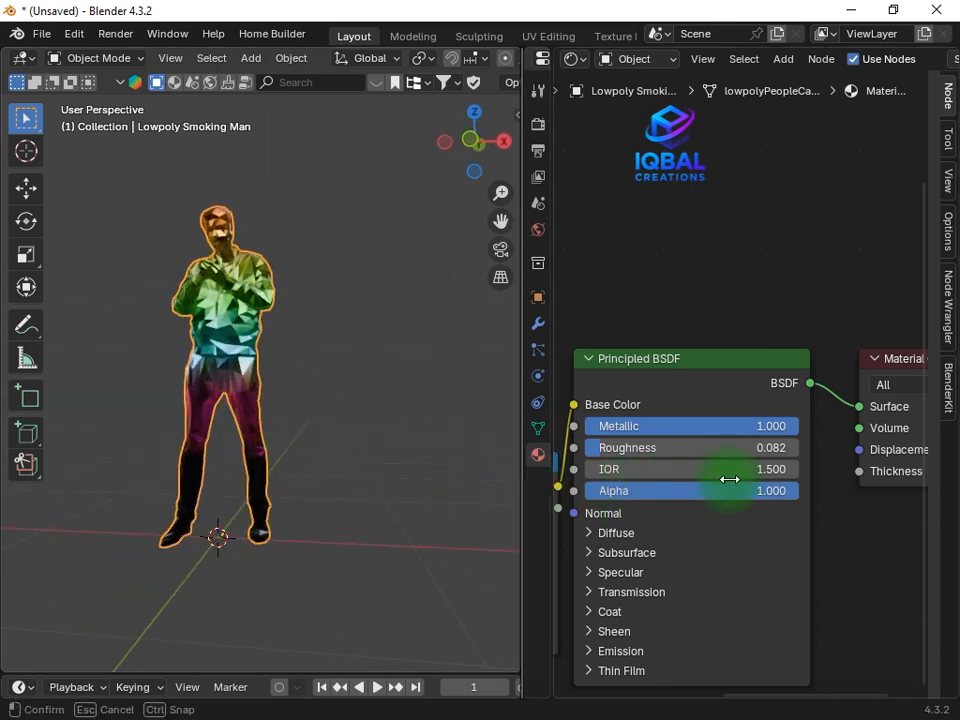
pyautogui.moveTo(729, 479); pyautogui.dragTo(738, 472)
pyautogui.scroll(-6, 820, 468)
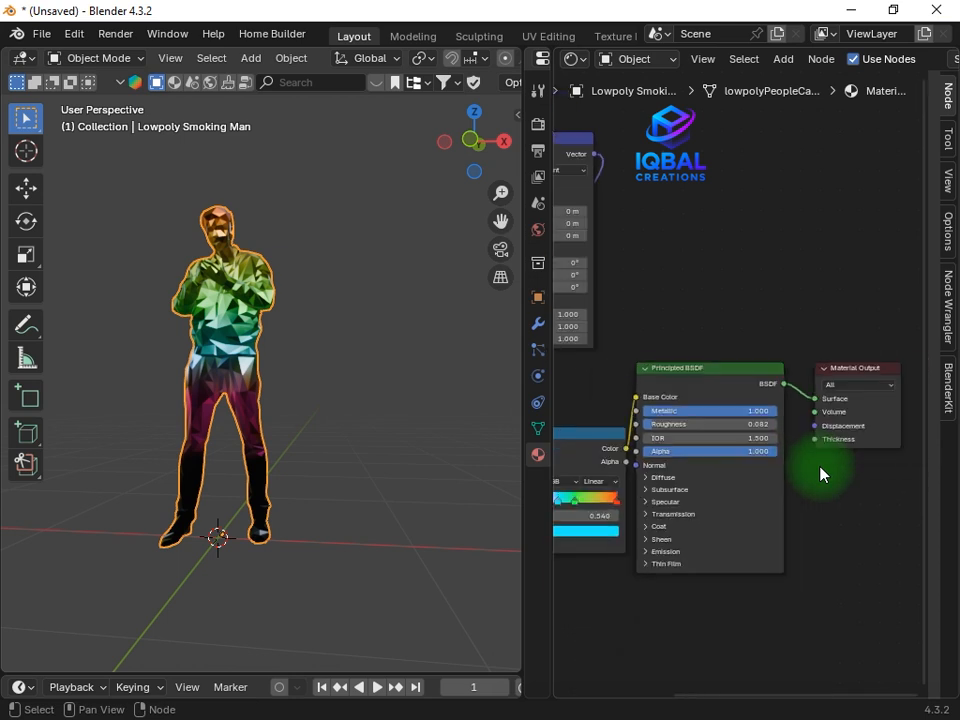
pyautogui.moveTo(819, 469); pyautogui.dragTo(825, 482, button='middle')
pyautogui.scroll(2, 869, 441)
pyautogui.scroll(-1, 675, 502)
pyautogui.moveTo(650, 508); pyautogui.dragTo(743, 499, button='middle')
pyautogui.moveTo(602, 548); pyautogui.dragTo(783, 505, button='middle')
pyautogui.moveTo(705, 469); pyautogui.dragTo(716, 612, button='middle')
pyautogui.moveTo(673, 580); pyautogui.dragTo(678, 493, button='middle')
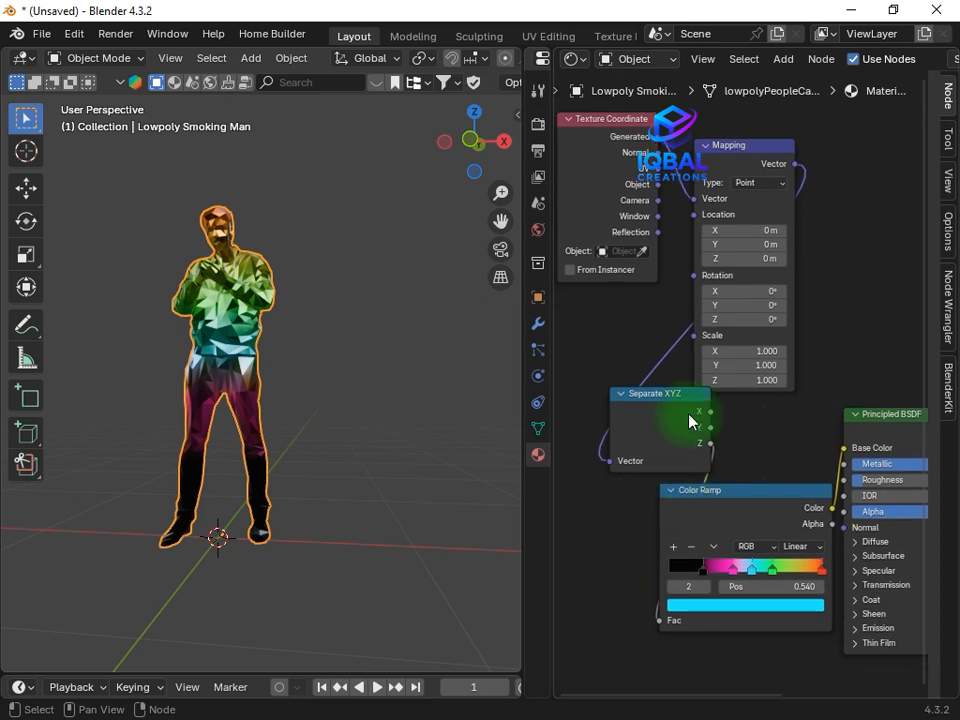
pyautogui.scroll(3, 691, 419)
pyautogui.moveTo(633, 421); pyautogui.dragTo(585, 666, button='middle')
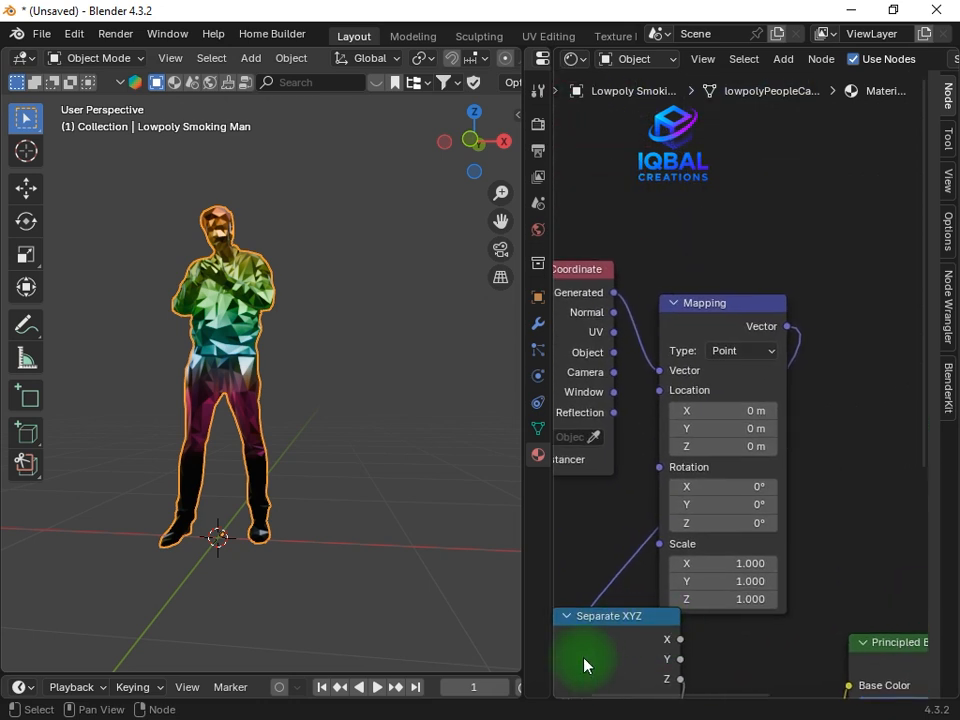
pyautogui.moveTo(738, 340); pyautogui.dragTo(797, 374, button='middle')
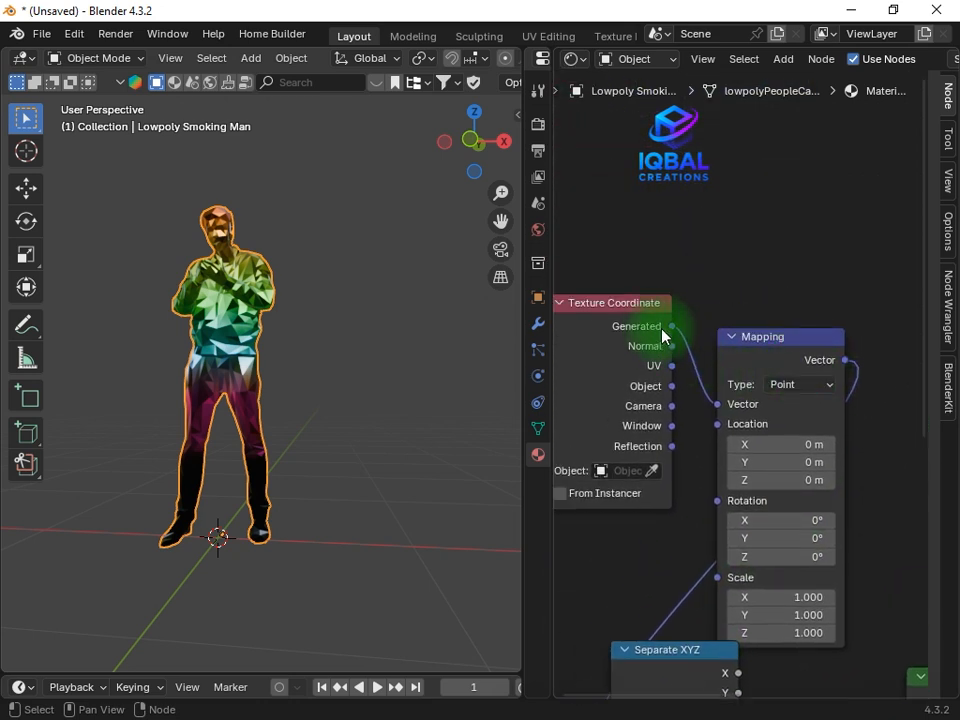
pyautogui.scroll(-4, 800, 616)
pyautogui.moveTo(800, 630); pyautogui.dragTo(668, 378, button='middle')
pyautogui.scroll(2, 617, 413)
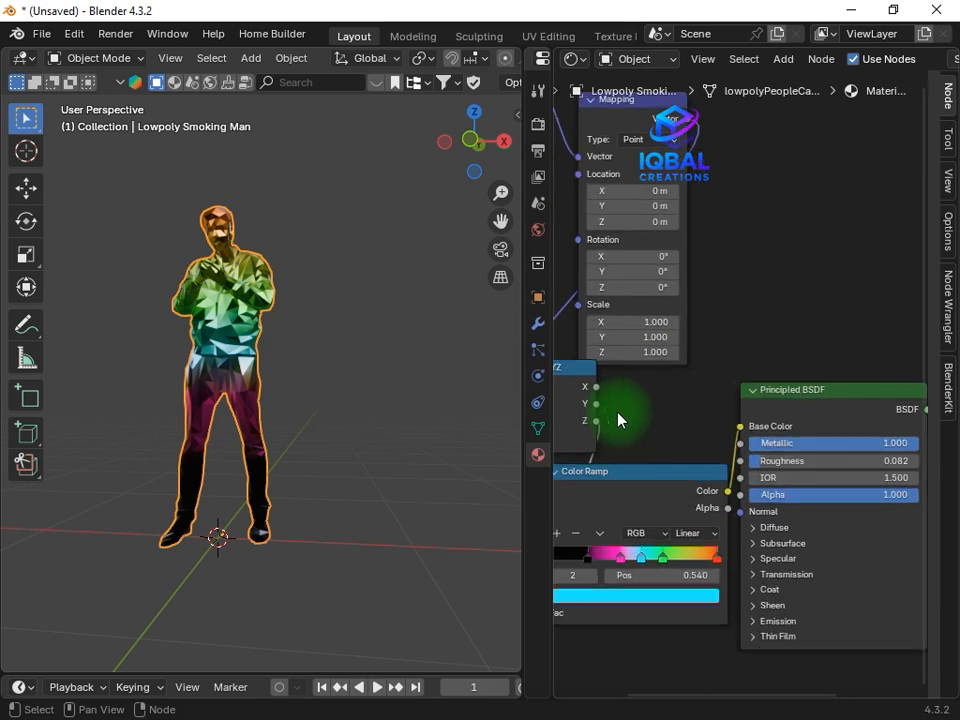
# Feed the Color Ramp's Fac from the Separate XYZ node's Y output instead of Z and check the figure
pyautogui.moveTo(617, 413); pyautogui.dragTo(616, 427, button='middle')
pyautogui.moveTo(560, 626); pyautogui.dragTo(628, 421)
pyautogui.moveTo(409, 435); pyautogui.dragTo(263, 383, button='middle')
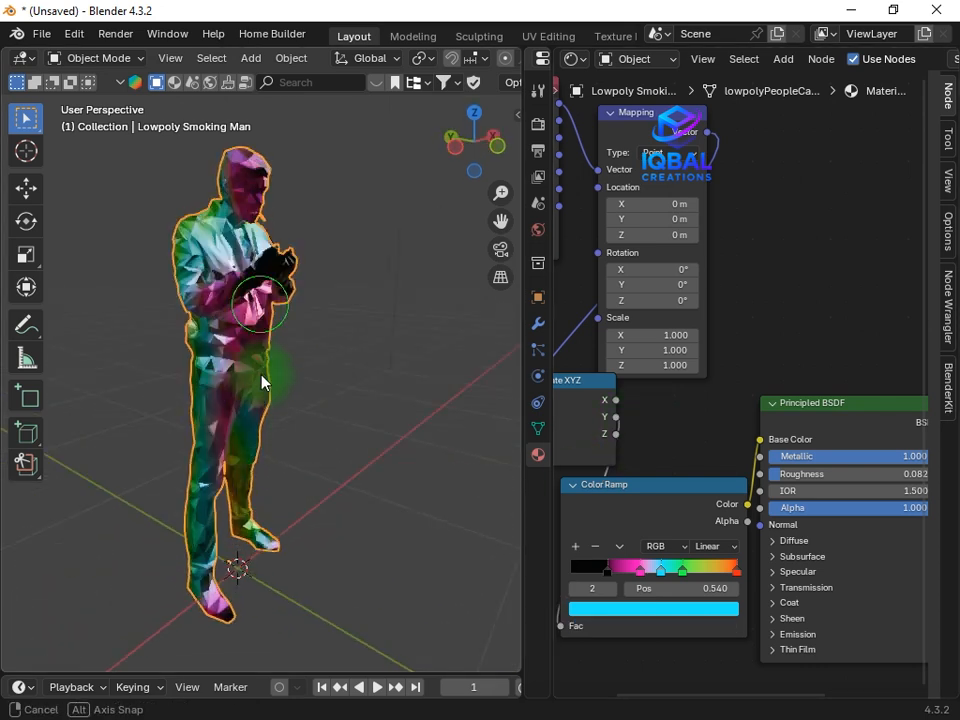
# Feed the Color Ramp's Fac from the Separate XYZ node's X output and check the gradient on the figure
pyautogui.moveTo(350, 450); pyautogui.dragTo(207, 190, button='middle')
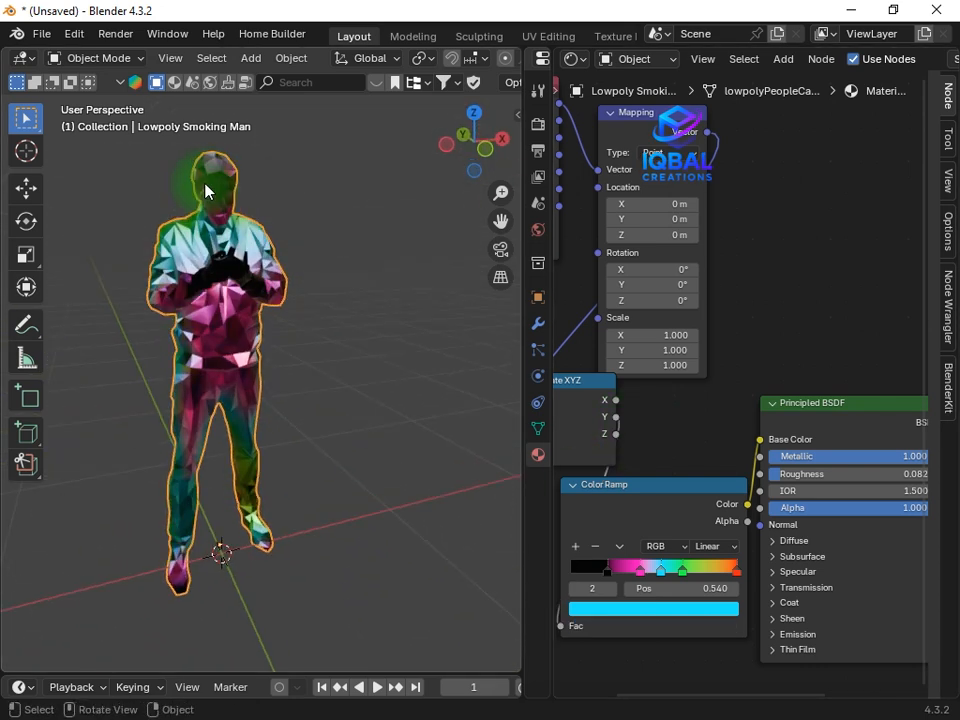
pyautogui.moveTo(618, 417); pyautogui.dragTo(610, 494)
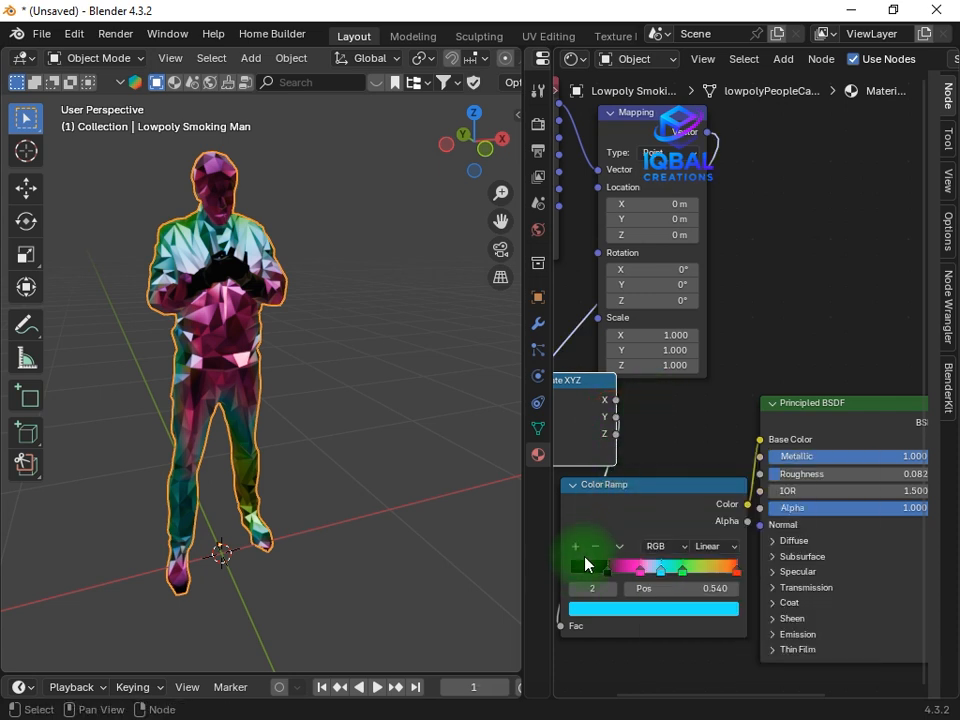
pyautogui.moveTo(560, 626); pyautogui.dragTo(616, 399)
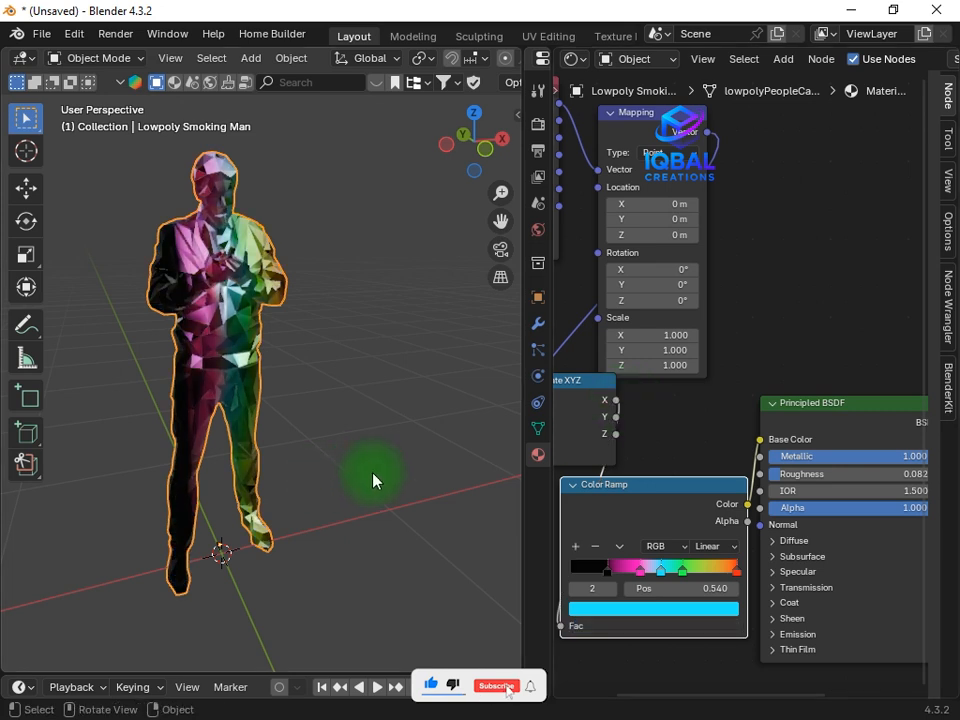
pyautogui.moveTo(204, 352); pyautogui.dragTo(257, 403, button='middle')
# Connect the Separate XYZ node's Z output to the Color Ramp's Fac again for a vertical gradient
pyautogui.moveTo(559, 630); pyautogui.dragTo(628, 439)
pyautogui.scroll(-4, 648, 385)
pyautogui.moveTo(661, 258); pyautogui.dragTo(732, 326, button='middle')
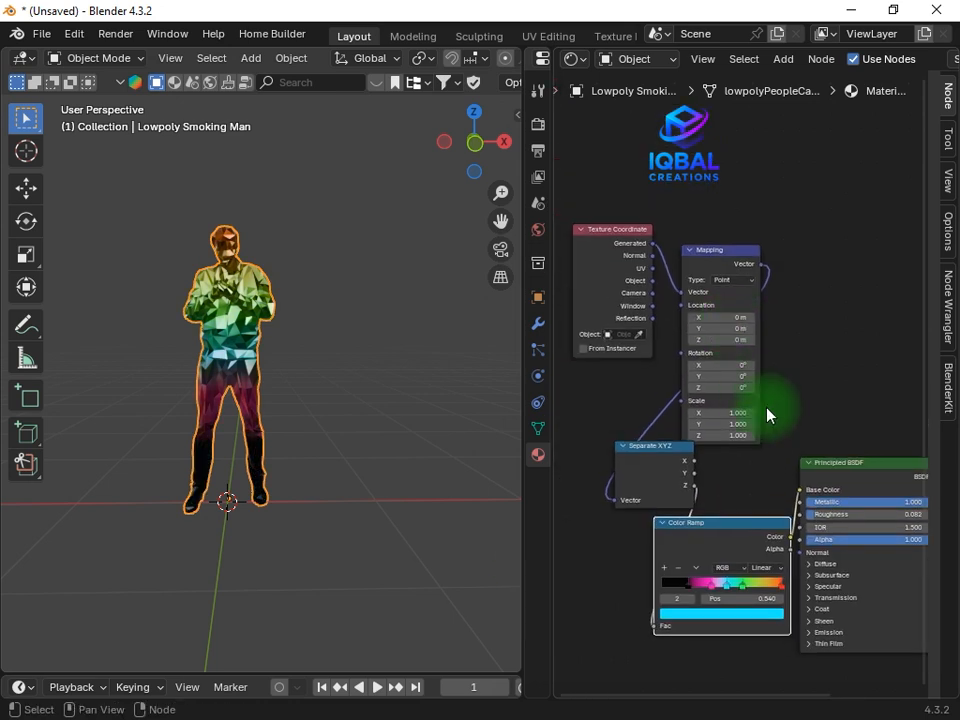
# Try a different Z scale on the Mapping node and reset it to its default
pyautogui.scroll(4, 768, 416)
pyautogui.moveTo(783, 434); pyautogui.dragTo(771, 436, button='middle')
pyautogui.scroll(3, 754, 452)
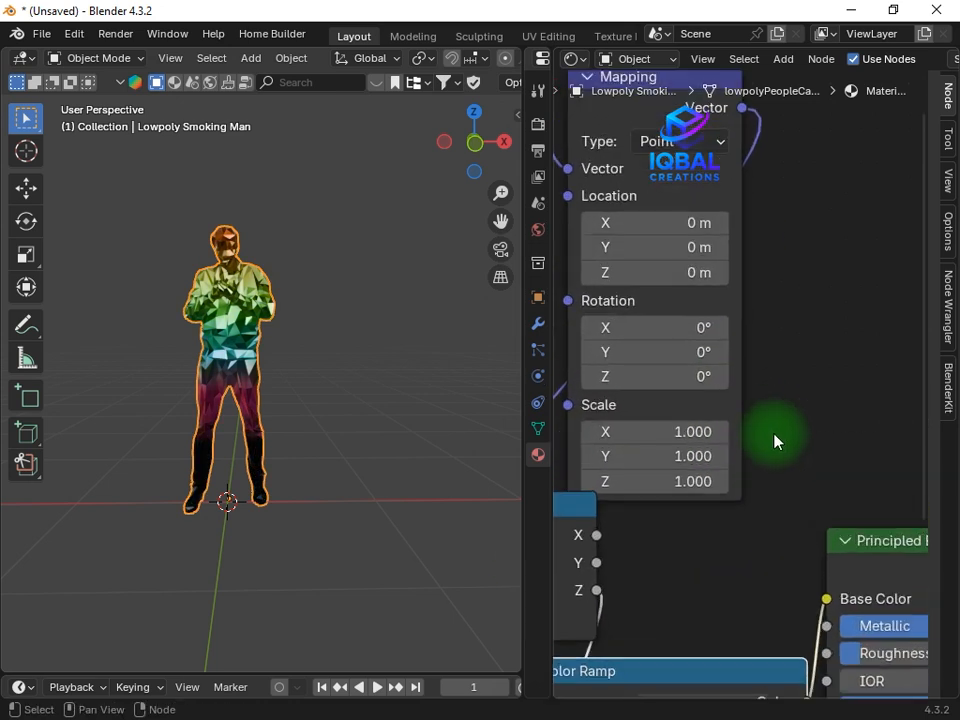
pyautogui.moveTo(691, 486); pyautogui.dragTo(675, 409)
pyautogui.press('BackSpace')
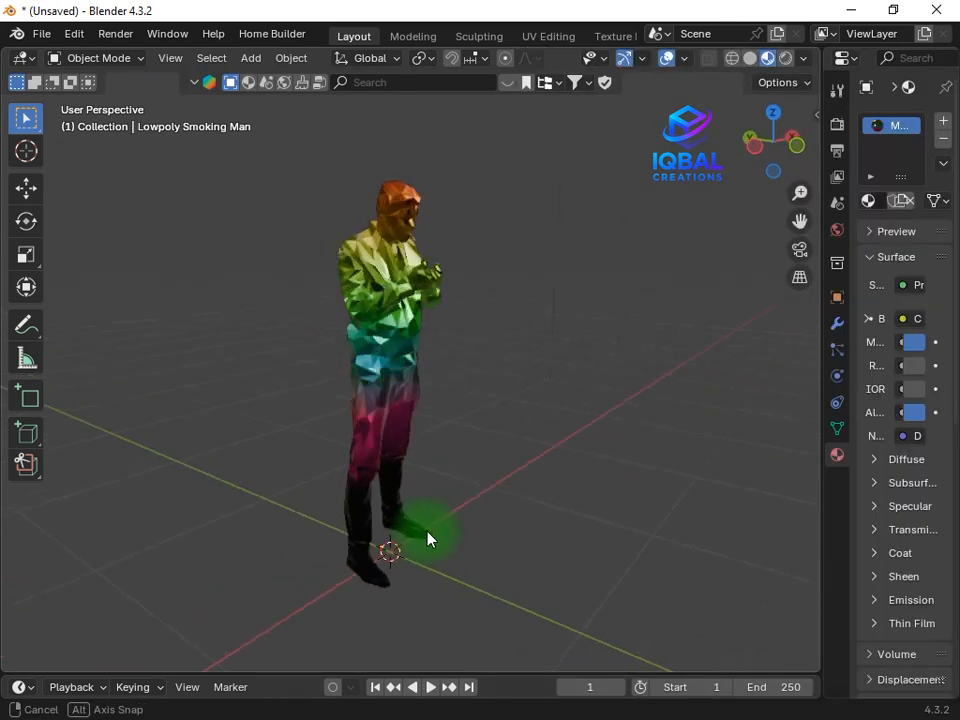
# Expand the 3D viewport over the node editor and add a UV sphere to the scene
pyautogui.moveTo(427, 539); pyautogui.dragTo(640, 566, button='middle')
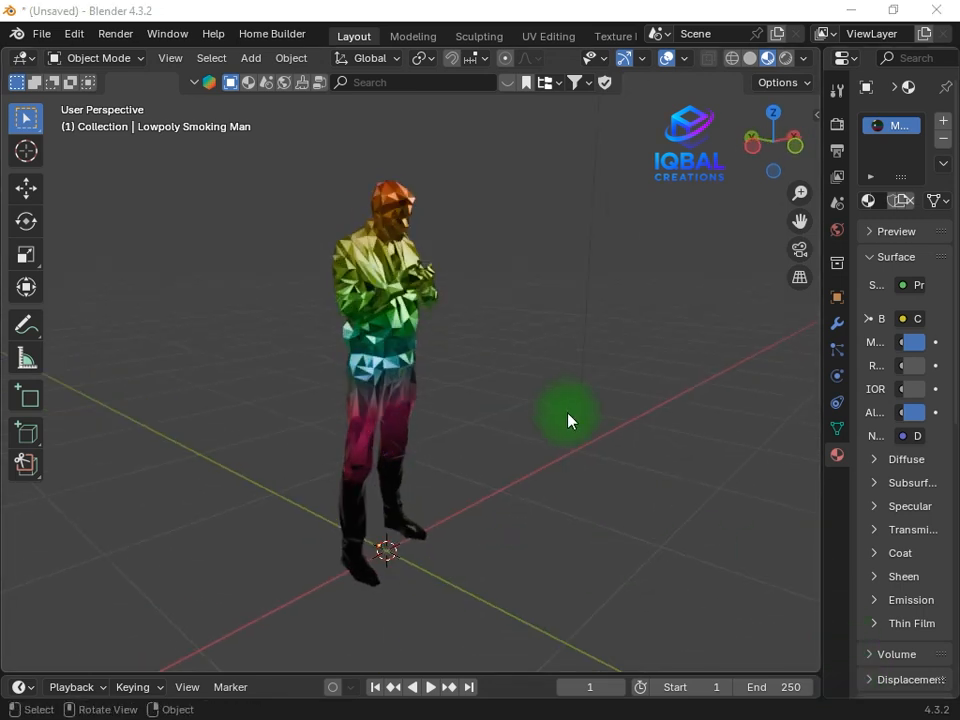
pyautogui.scroll(-2, 566, 411)
pyautogui.moveTo(563, 407); pyautogui.dragTo(533, 413, button='middle')
pyautogui.hotkey('shift', 'a')
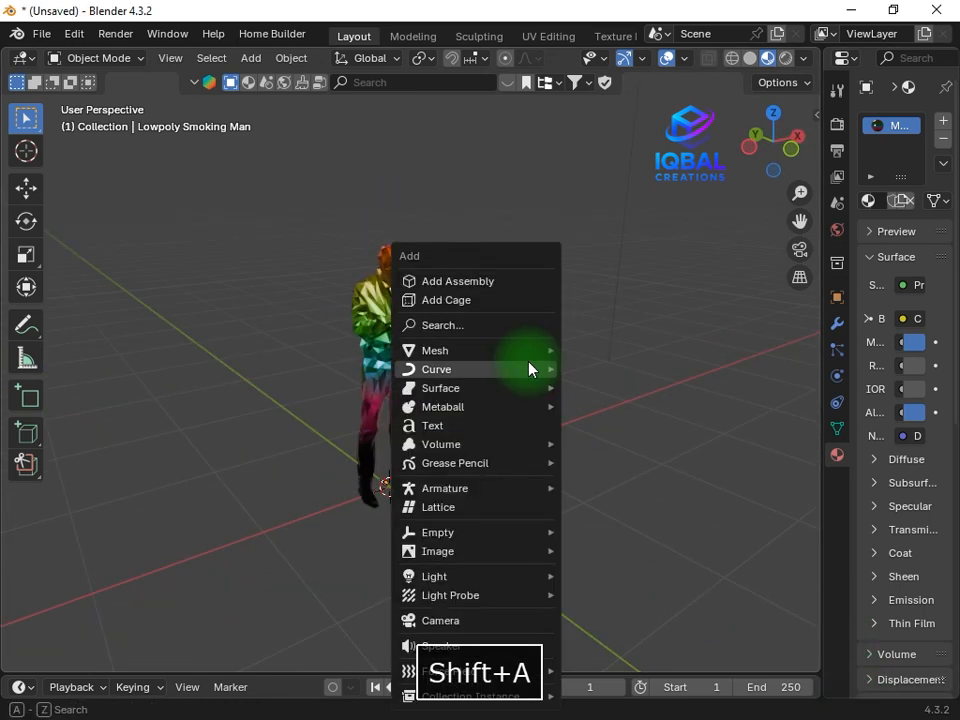
pyautogui.moveTo(504, 354)
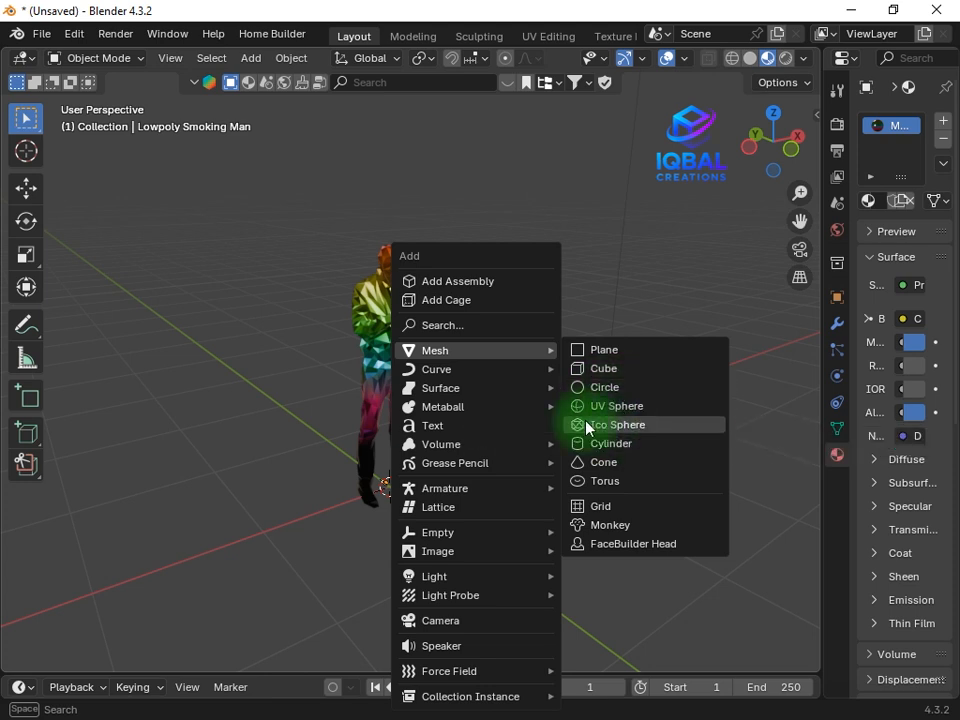
pyautogui.click(621, 407)
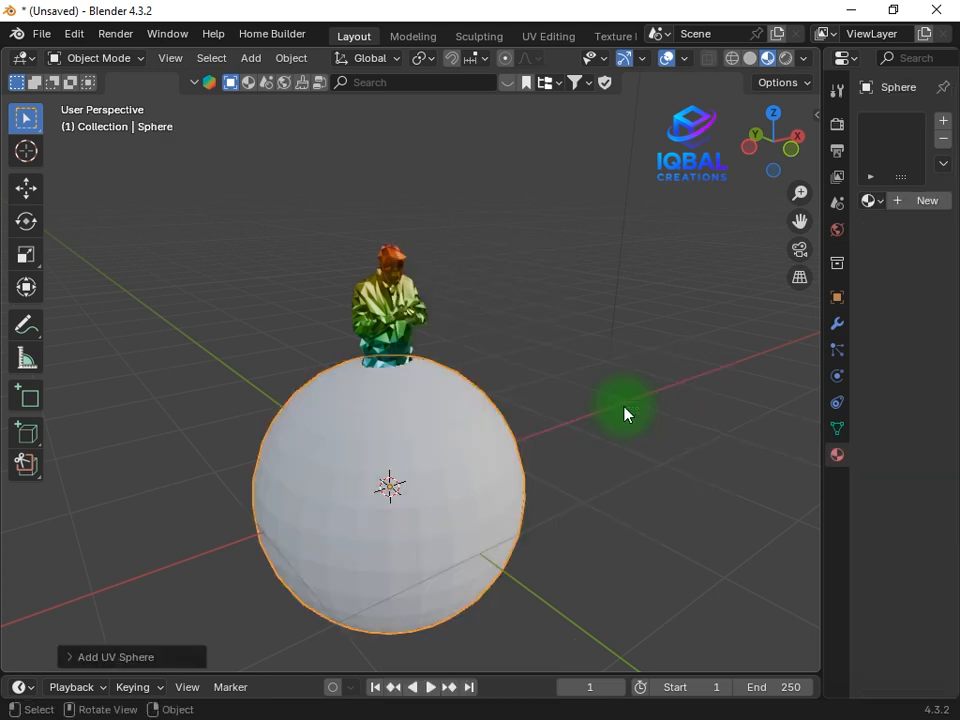
# Move the sphere along the X axis until it stands beside the figure, and scale it down slightly
pyautogui.moveTo(623, 411); pyautogui.dragTo(572, 417, button='middle')
pyautogui.press('g')
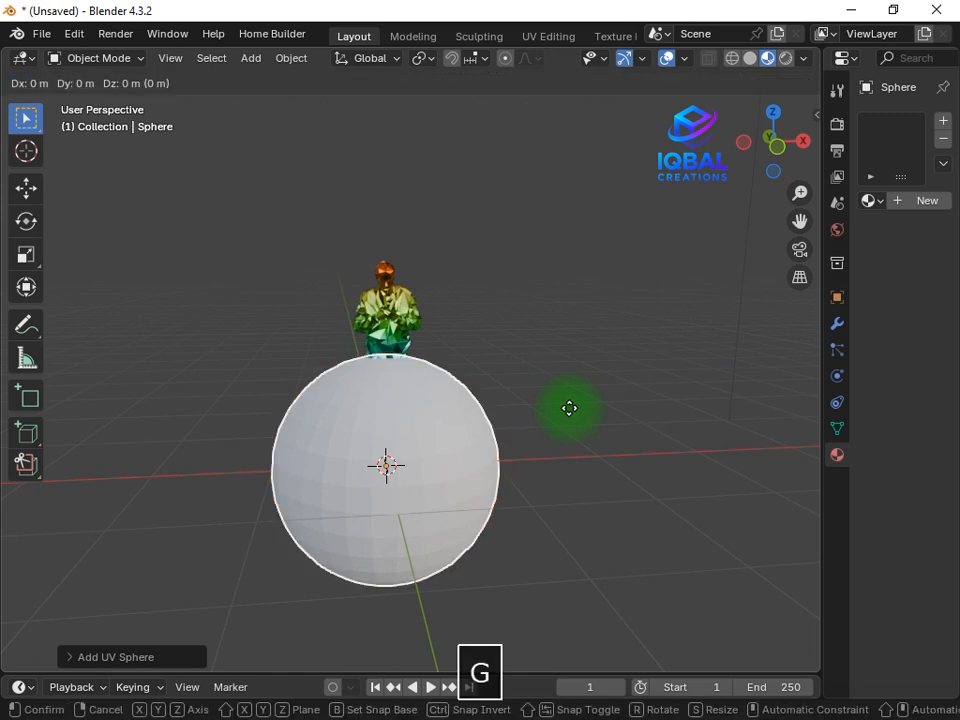
pyautogui.press('x')
pyautogui.click(724, 366)
pyautogui.press('s')
pyautogui.click(632, 396)
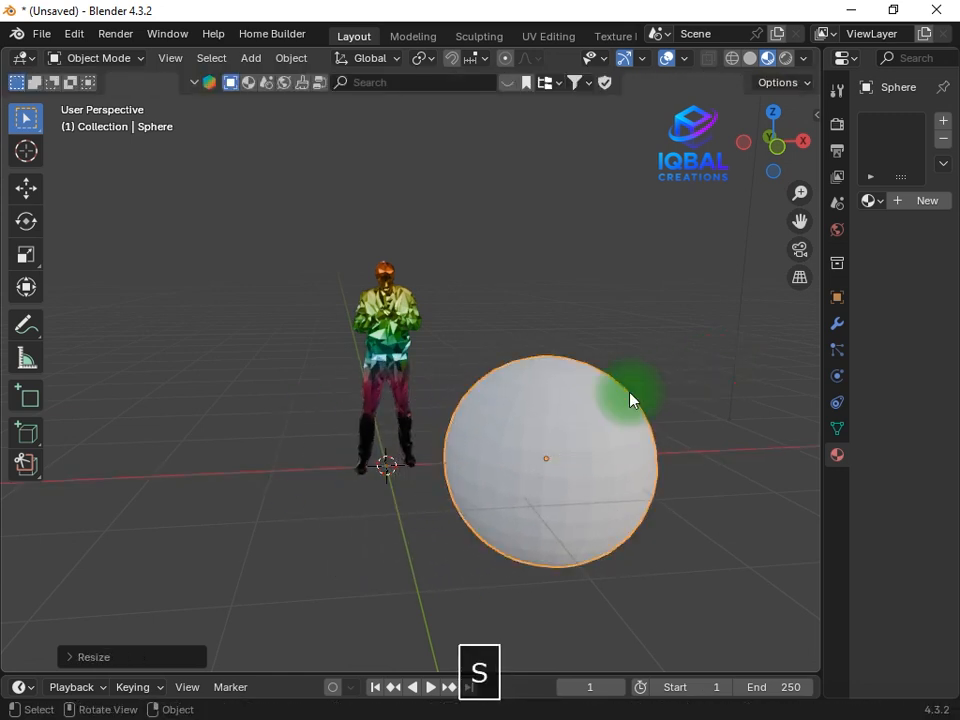
# Shade the sphere smooth and raise it about 1.1 m along the Z axis
pyautogui.rightClick(561, 300)
pyautogui.click(536, 306)
pyautogui.press('g')
pyautogui.press('z')
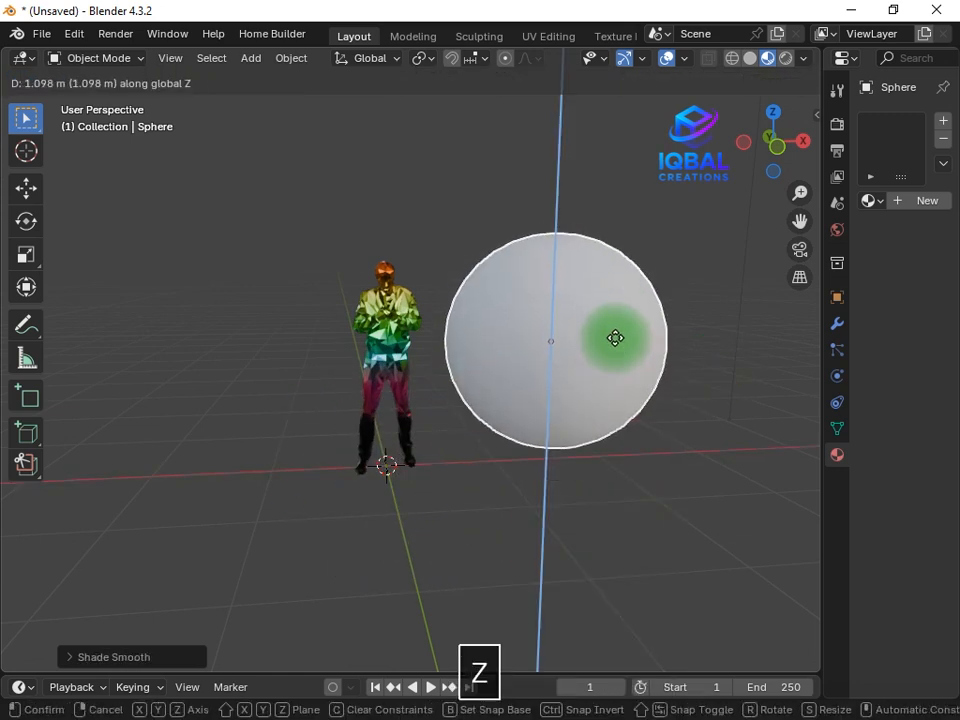
pyautogui.click(615, 339)
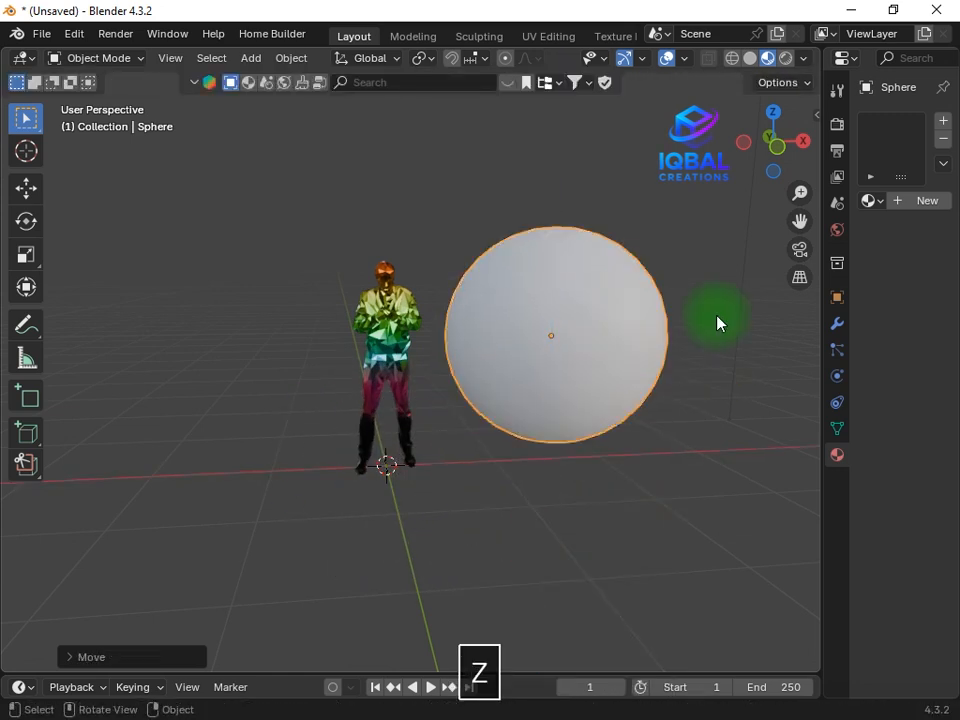
# Assign the figure's existing gradient material to the sphere and inspect its reflections from several angles
pyautogui.click(873, 203)
pyautogui.click(692, 264)
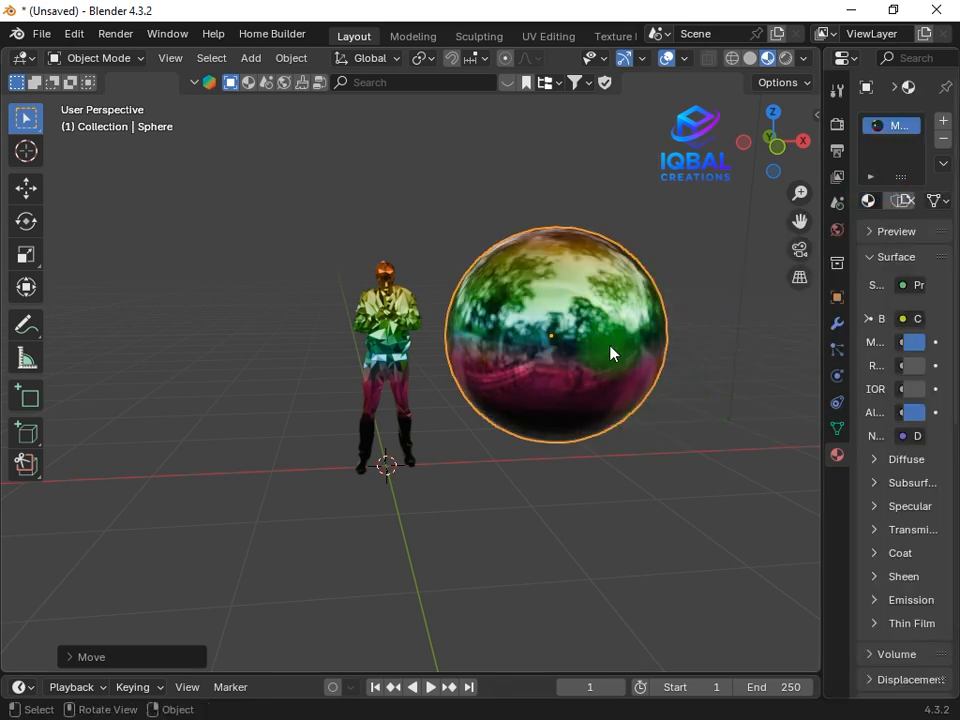
pyautogui.moveTo(613, 354); pyautogui.dragTo(620, 327, button='middle')
pyautogui.moveTo(613, 370); pyautogui.dragTo(771, 303, button='middle')
# Scale the sphere down to about three quarters of the figure's height
pyautogui.moveTo(724, 366); pyautogui.dragTo(632, 313, button='middle')
pyautogui.press('s')
pyautogui.click(686, 242)
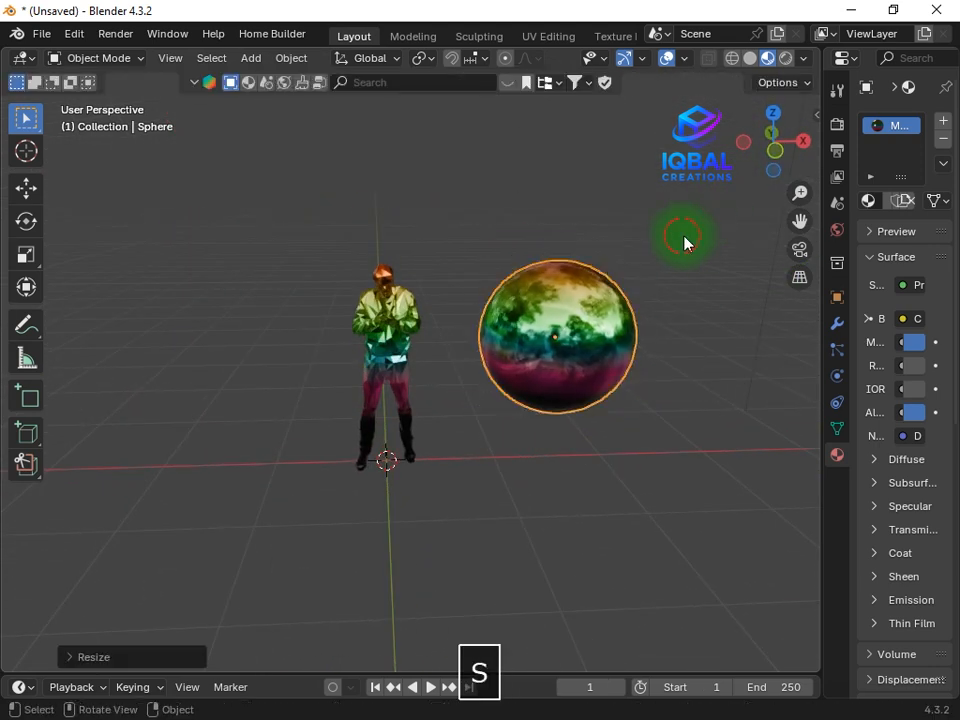